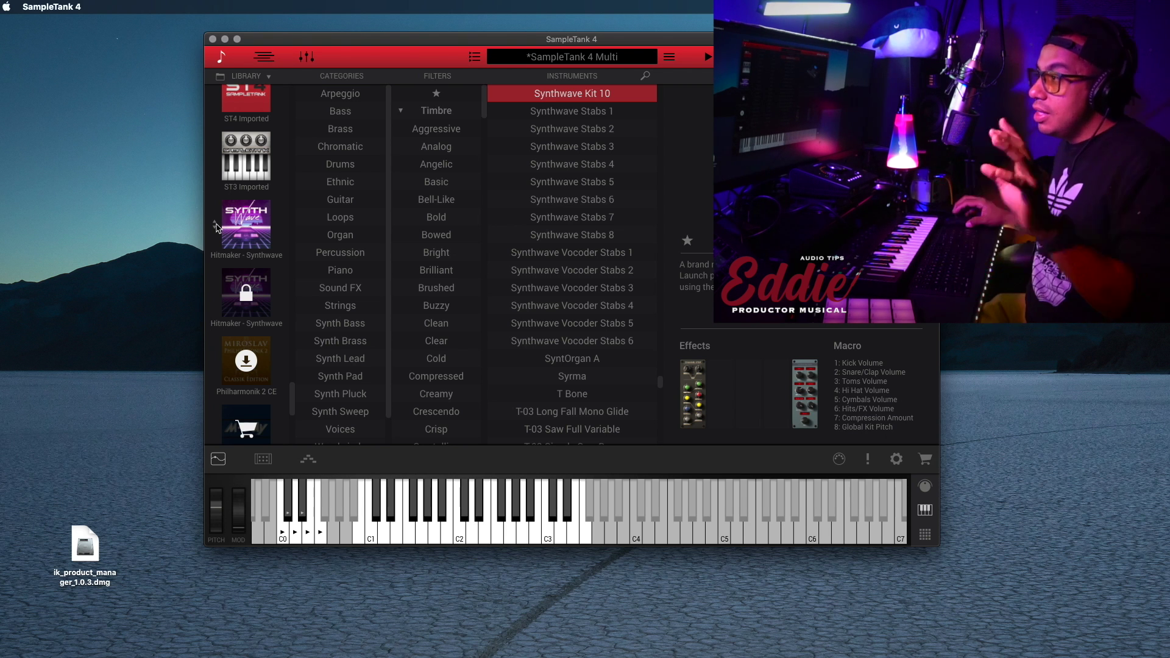
Step: Load the Synthwave Vocoder Stabs 1 and Synthwave Vocoder Stabs 2 instruments one after another to hear them
{"action": "scroll", "coordinate": [511, 189], "scroll_direction": "up", "scroll_amount": 3}
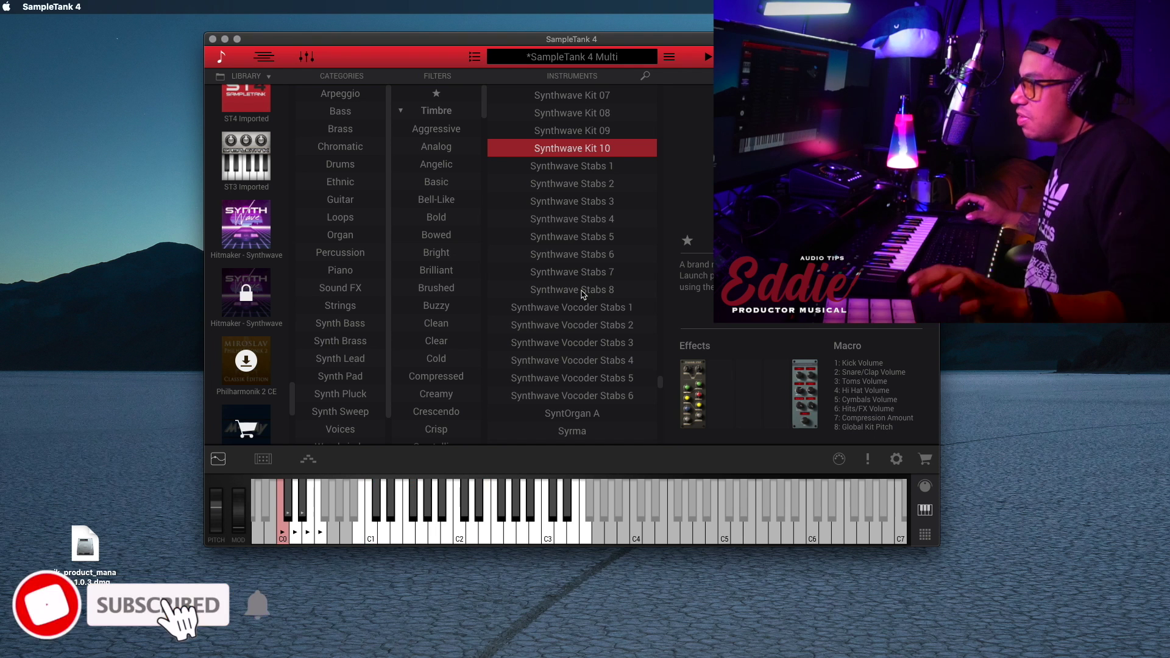
{"action": "left_click", "coordinate": [582, 292]}
{"action": "left_click", "coordinate": [582, 306]}
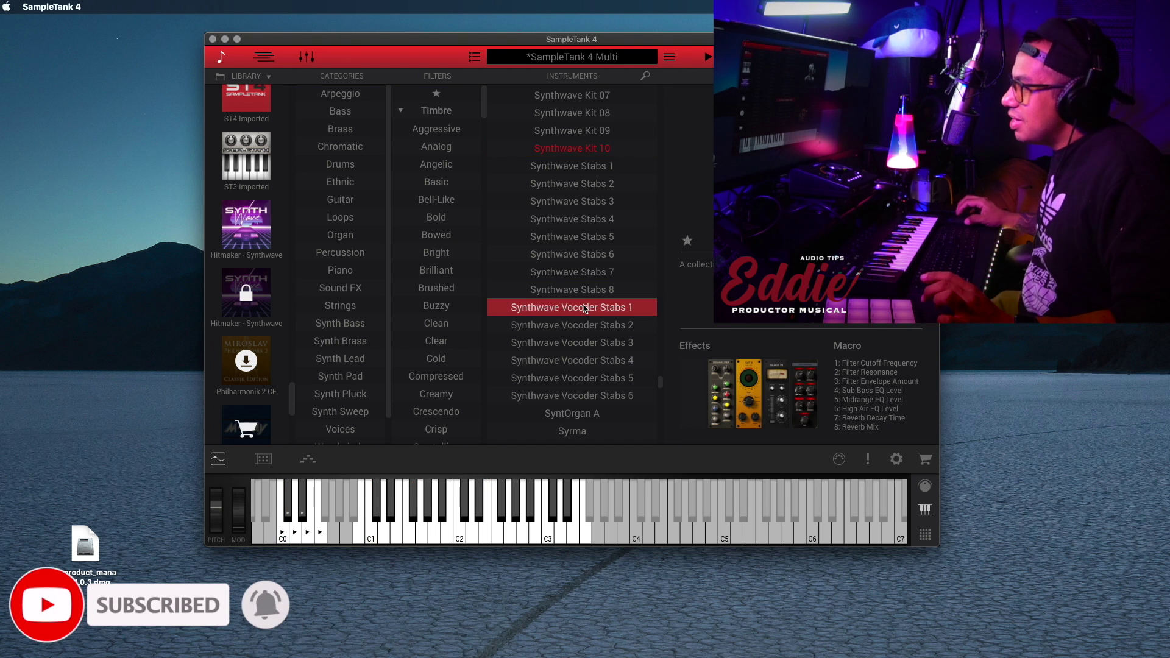
{"action": "left_click", "coordinate": [584, 329]}
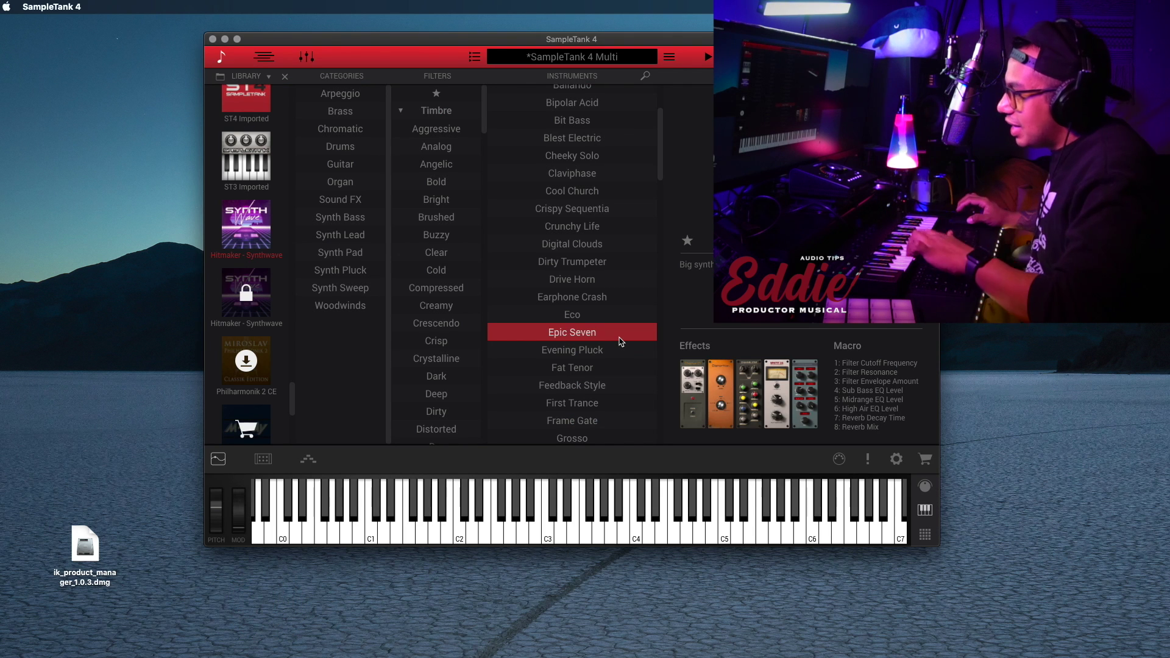
Step: Audition the Bailando, Cool Church, Drive Horn, Eco and Alias Arp instruments of the Hitmaker - Synthwave library
{"action": "scroll", "coordinate": [621, 341], "scroll_direction": "up", "scroll_amount": 5}
{"action": "left_click", "coordinate": [582, 200]}
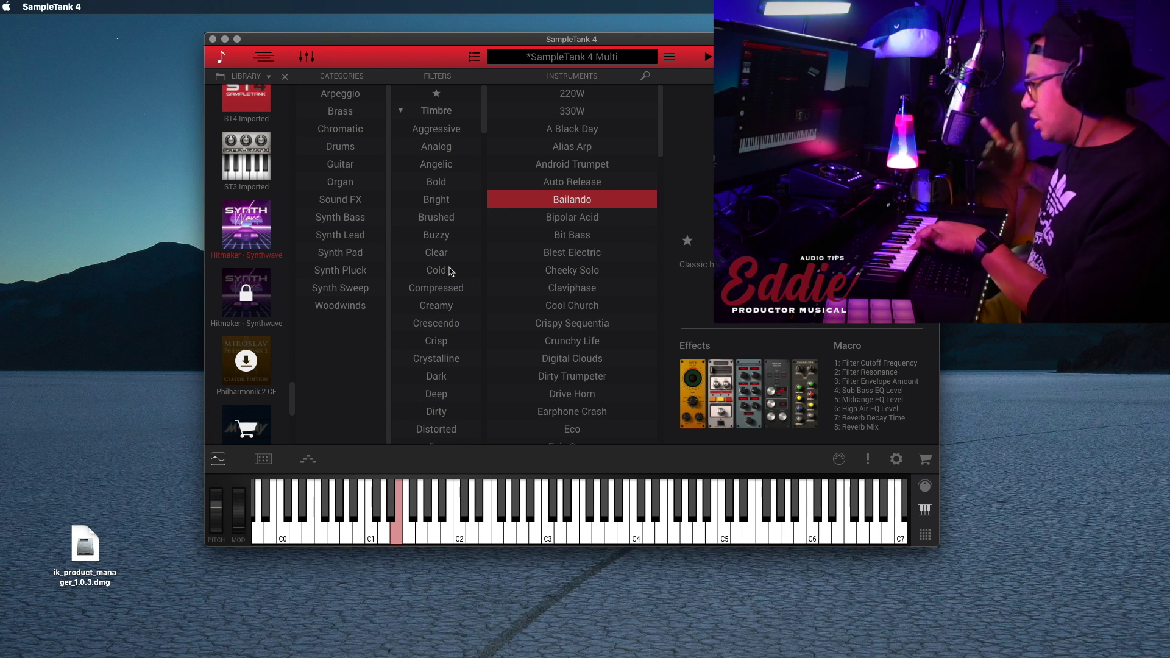
{"action": "scroll", "coordinate": [524, 296], "scroll_direction": "down", "scroll_amount": 1}
{"action": "left_click", "coordinate": [541, 299]}
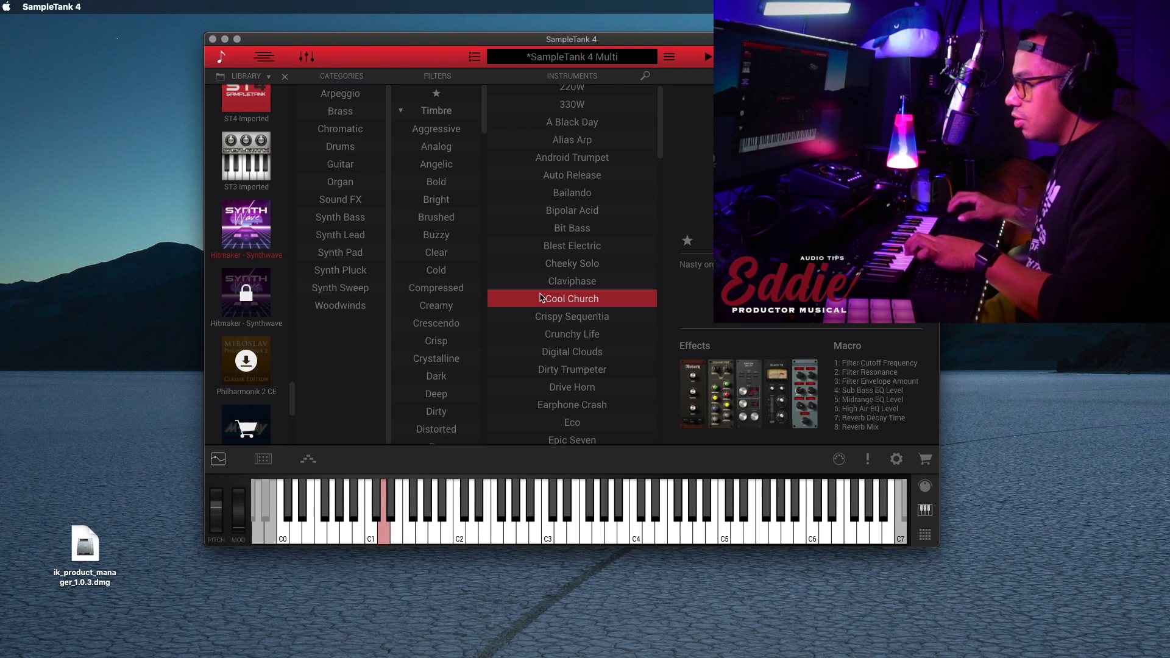
{"action": "left_click", "coordinate": [595, 389]}
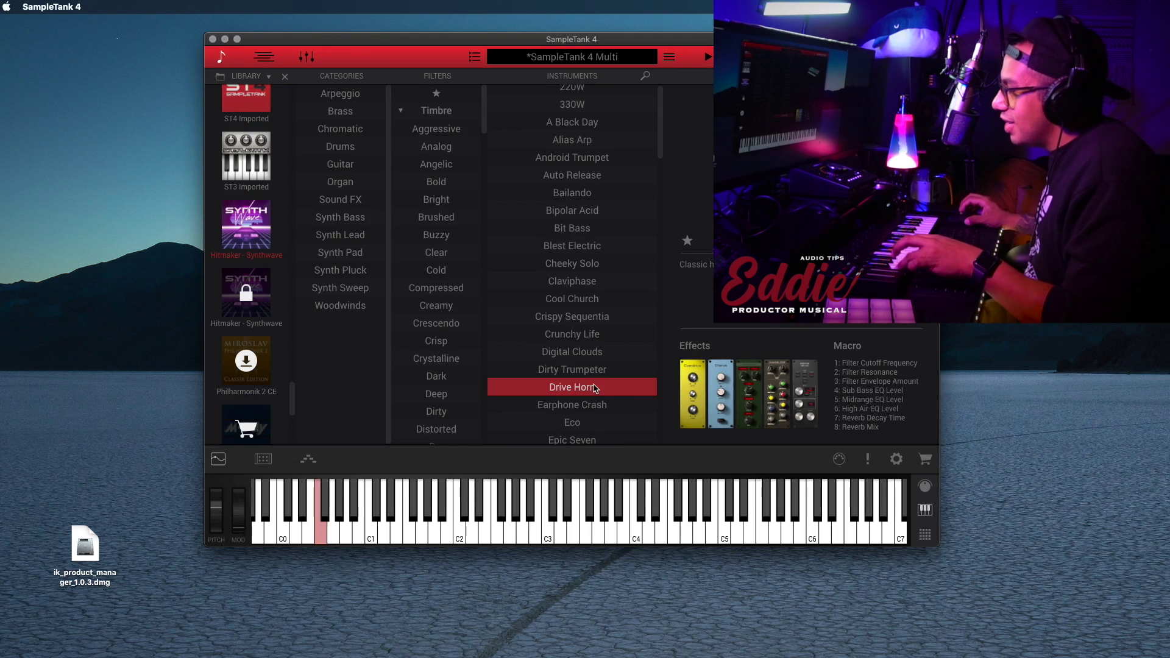
{"action": "left_click", "coordinate": [602, 423]}
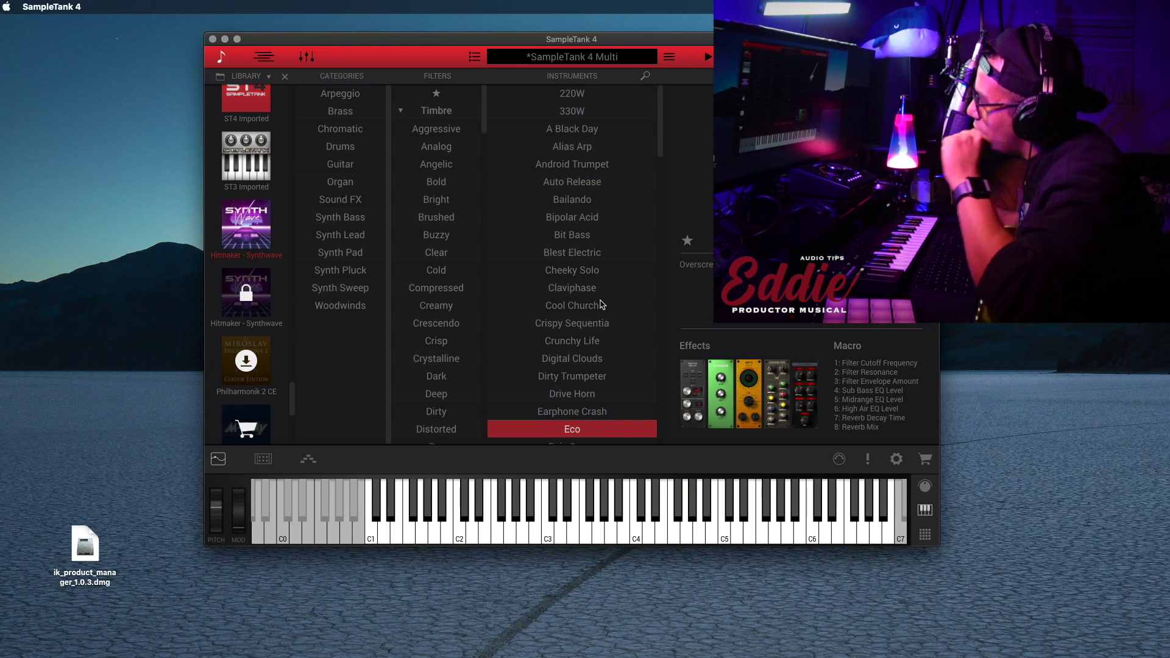
{"action": "left_click", "coordinate": [567, 151]}
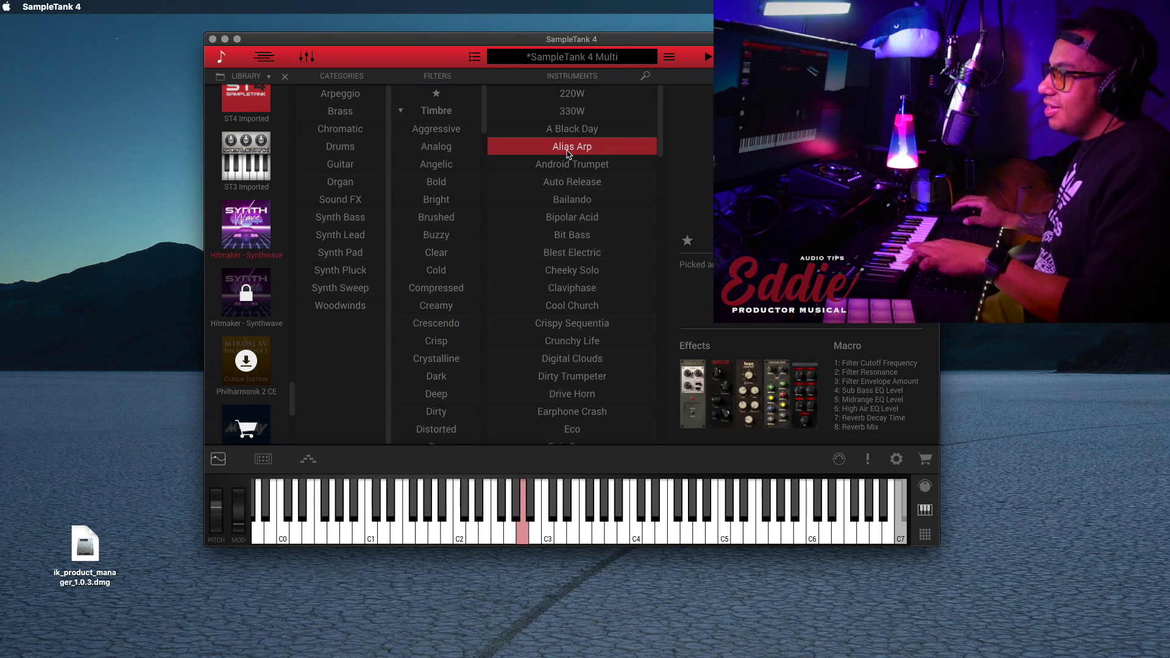
Step: Switch to Safari and read IK Multimedia's announcement of the Hitmaker: Synthwave giveaway
{"action": "left_click", "coordinate": [606, 613]}
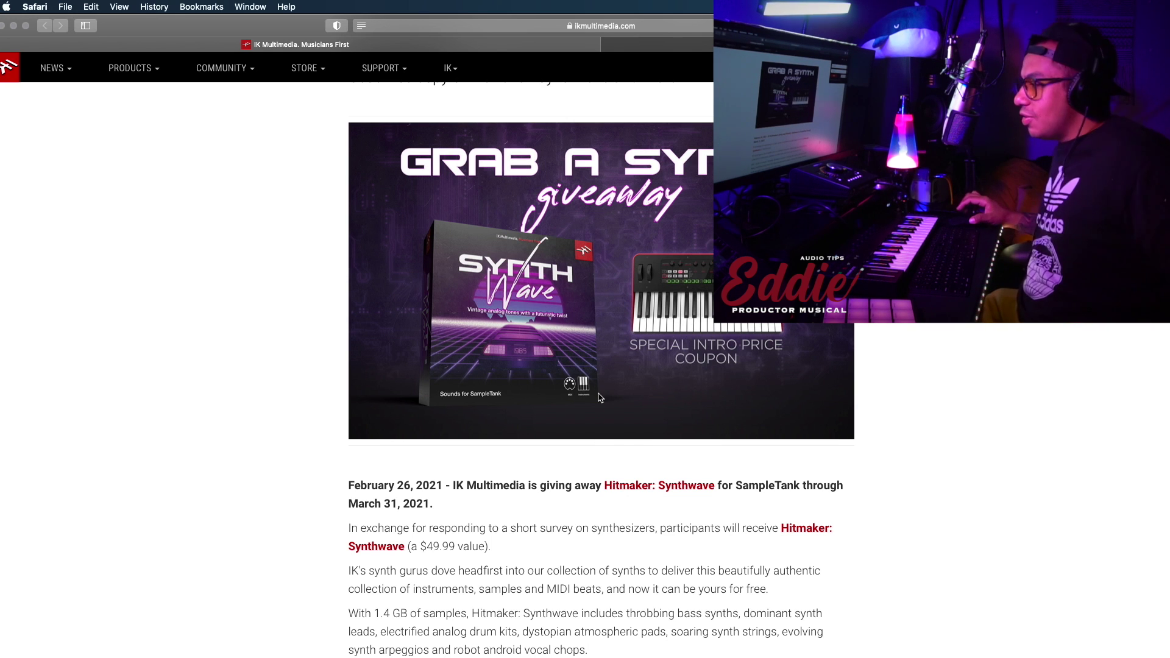
{"action": "scroll", "coordinate": [598, 393], "scroll_direction": "down", "scroll_amount": 5}
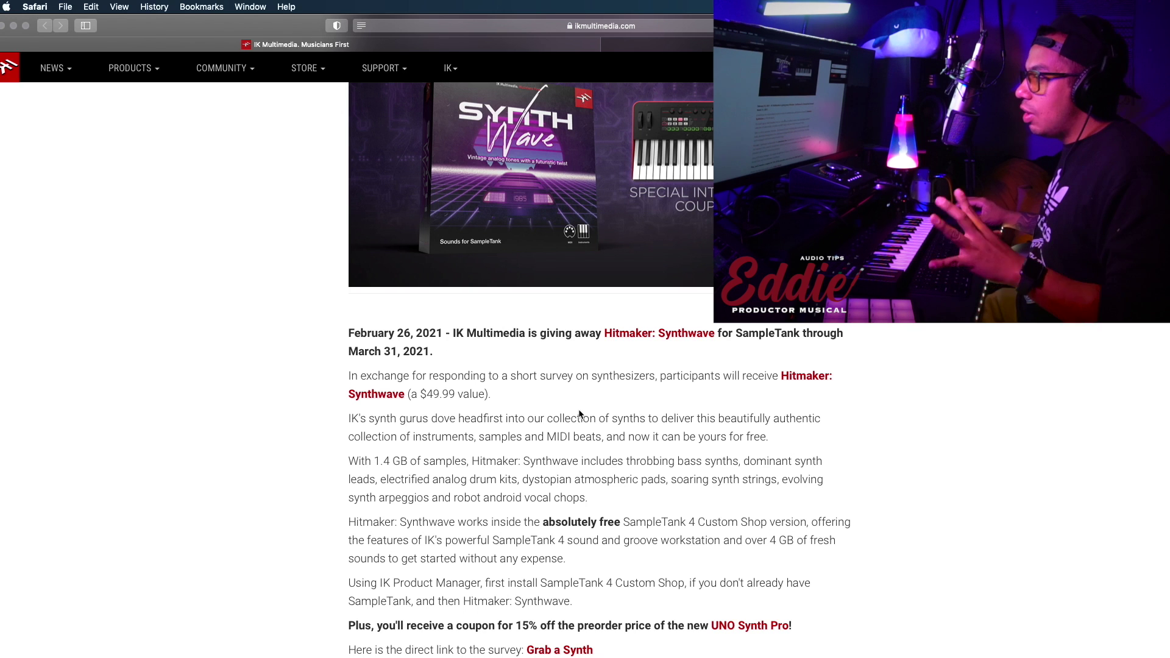
{"action": "scroll", "coordinate": [580, 414], "scroll_direction": "up", "scroll_amount": 3}
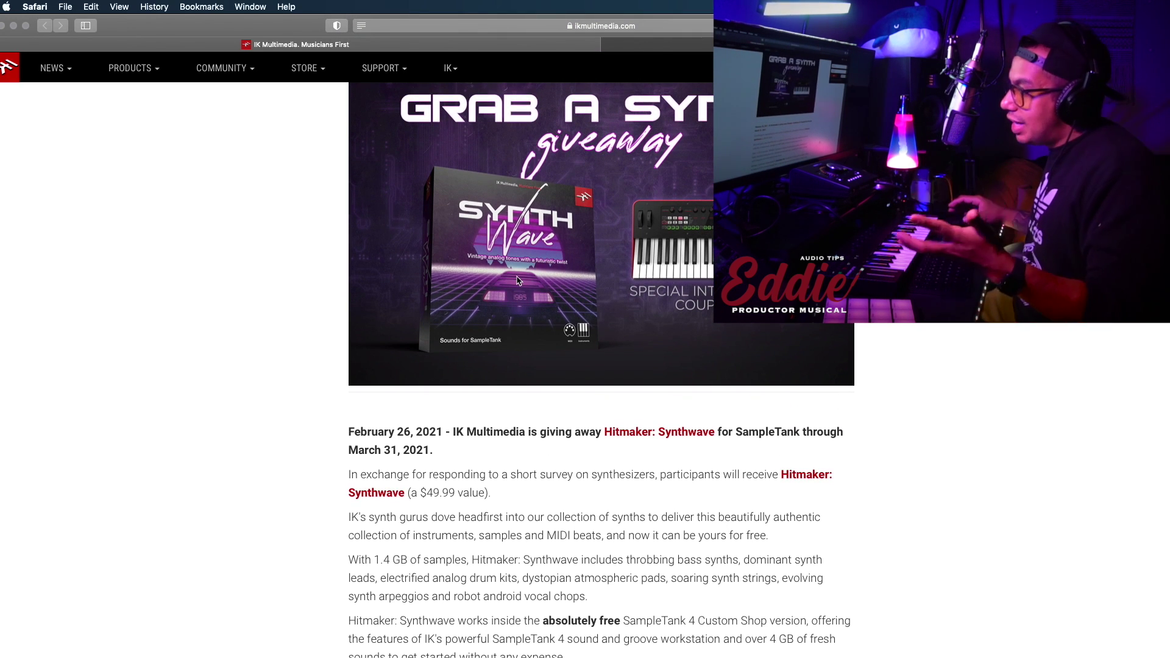
{"action": "scroll", "coordinate": [517, 280], "scroll_direction": "down", "scroll_amount": 2}
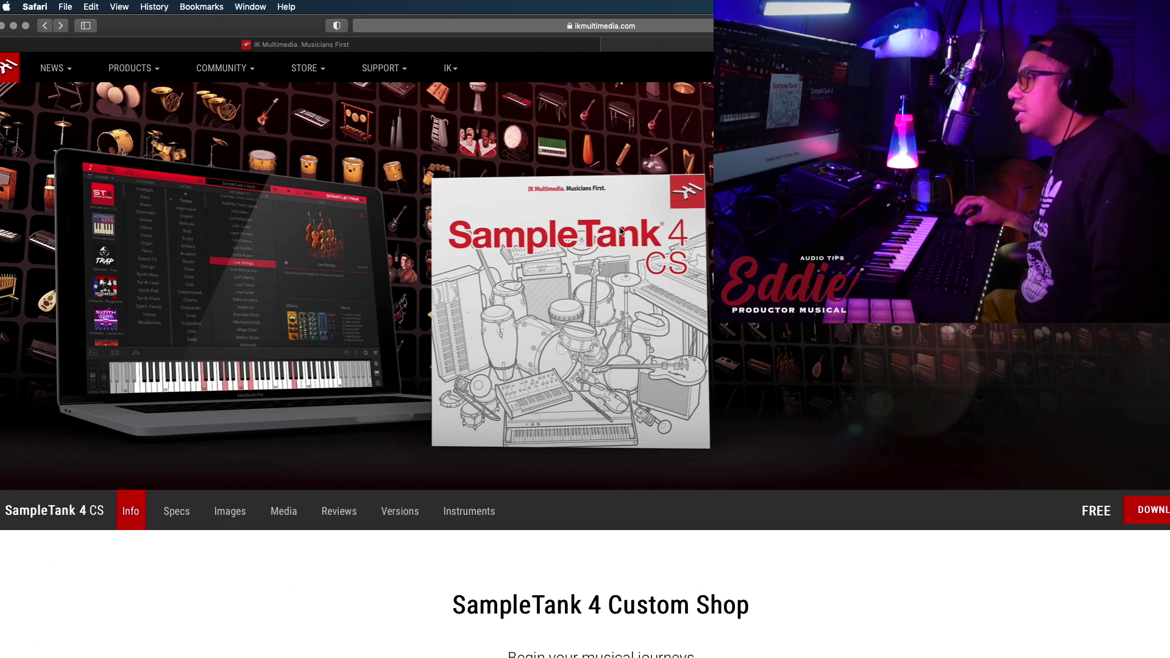
Step: Examine the SampleTank 4 Custom Shop product page, including its introduction, price and download option
{"action": "scroll", "coordinate": [643, 219], "scroll_direction": "down", "scroll_amount": 3}
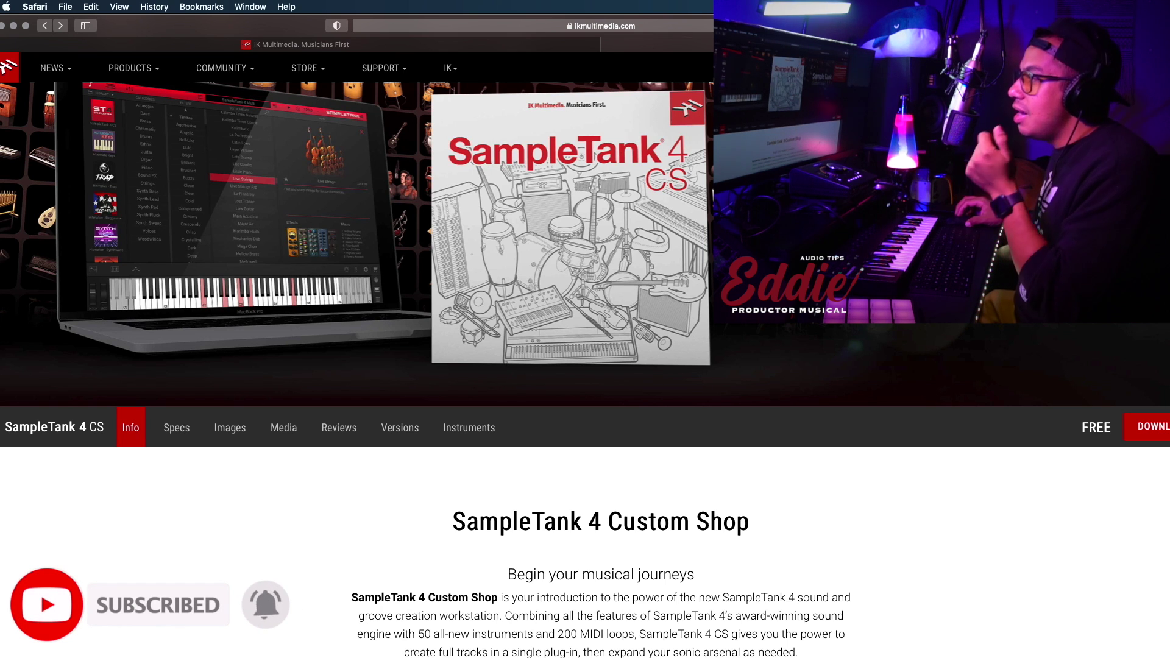
{"action": "scroll", "coordinate": [1027, 439], "scroll_direction": "down", "scroll_amount": 3}
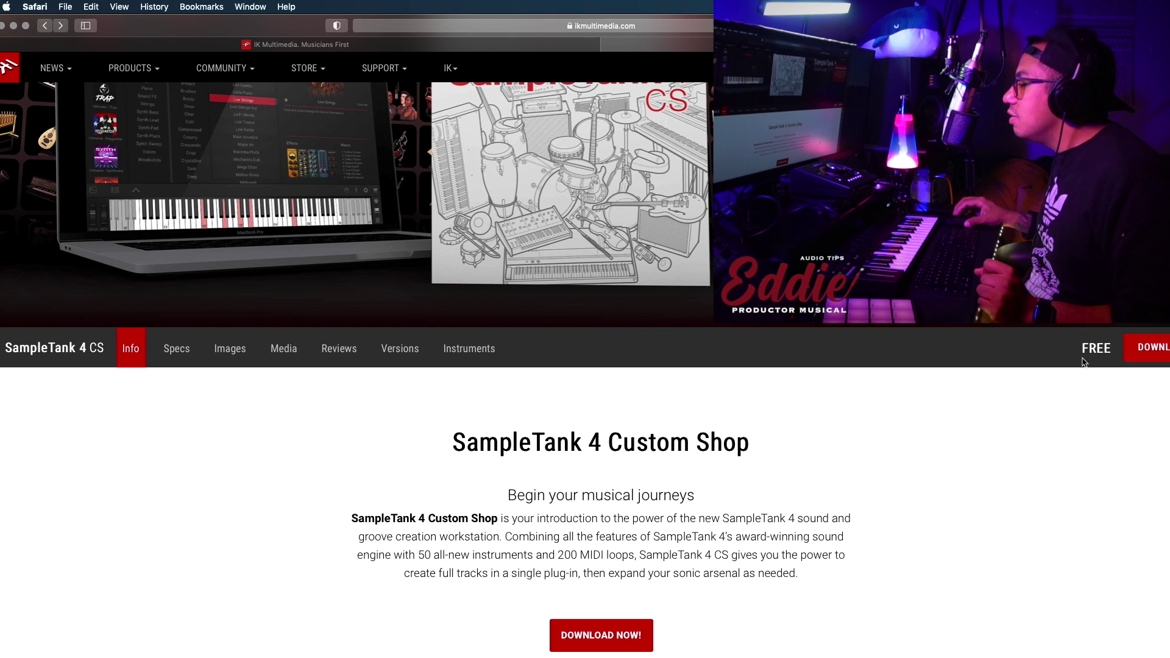
{"action": "scroll", "coordinate": [585, 366], "scroll_direction": "down", "scroll_amount": 1}
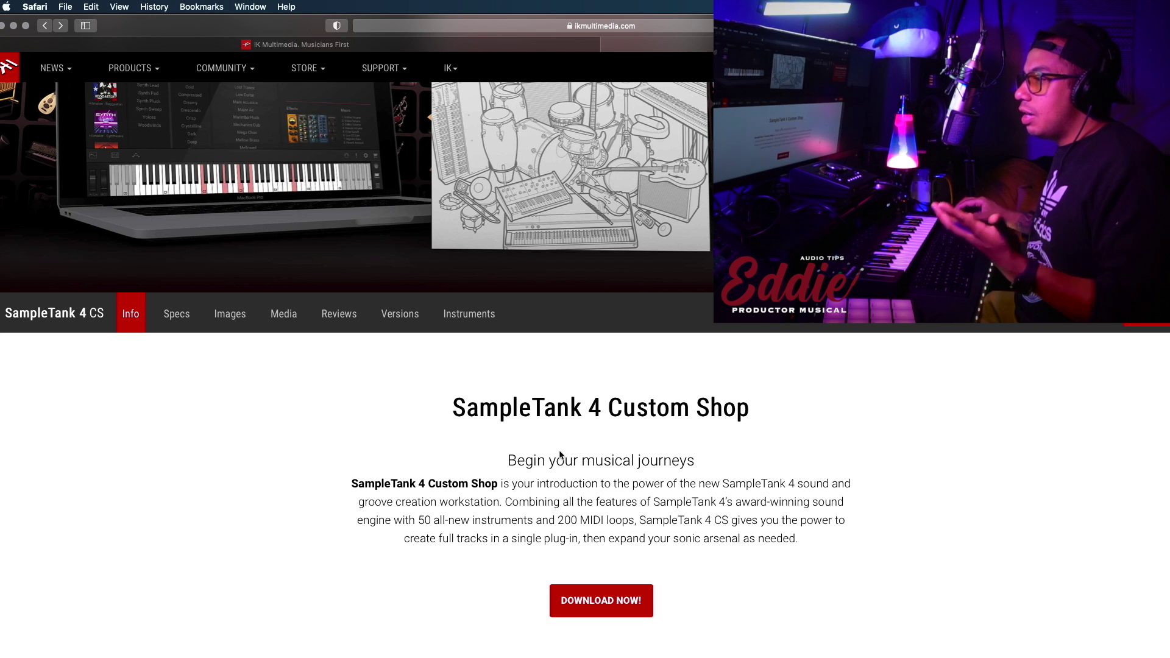
{"action": "scroll", "coordinate": [606, 354], "scroll_direction": "up", "scroll_amount": 5}
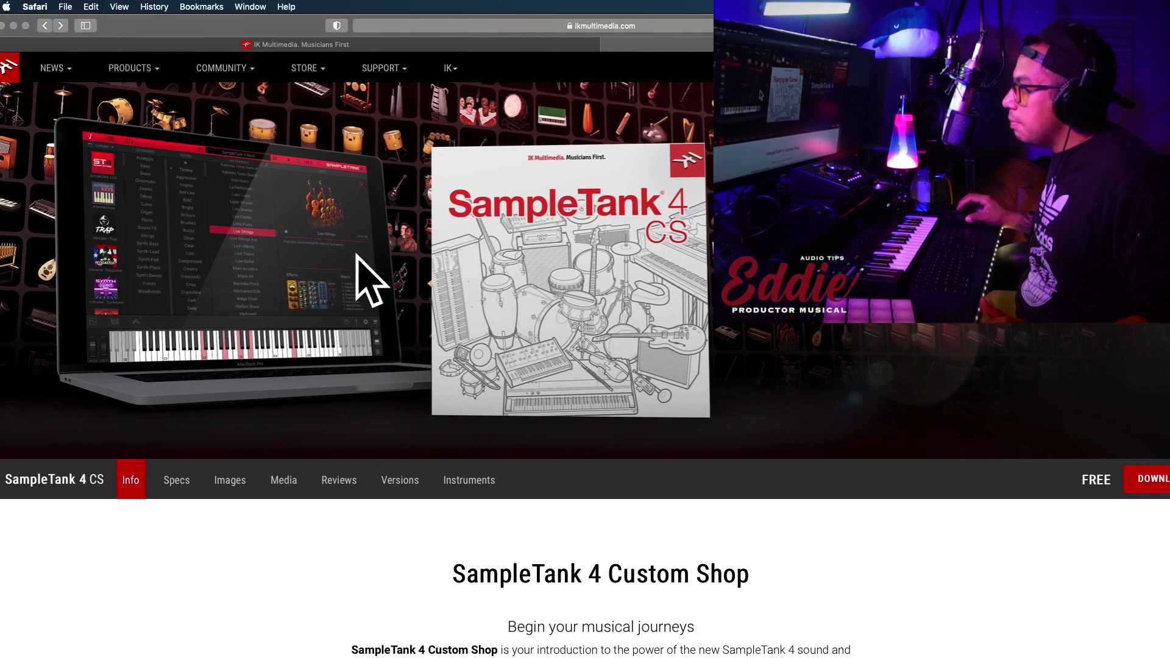
Step: Return to the Grab a Synth giveaway article and read it through to the survey link at its end
{"action": "mouse_move", "coordinate": [533, 48]}
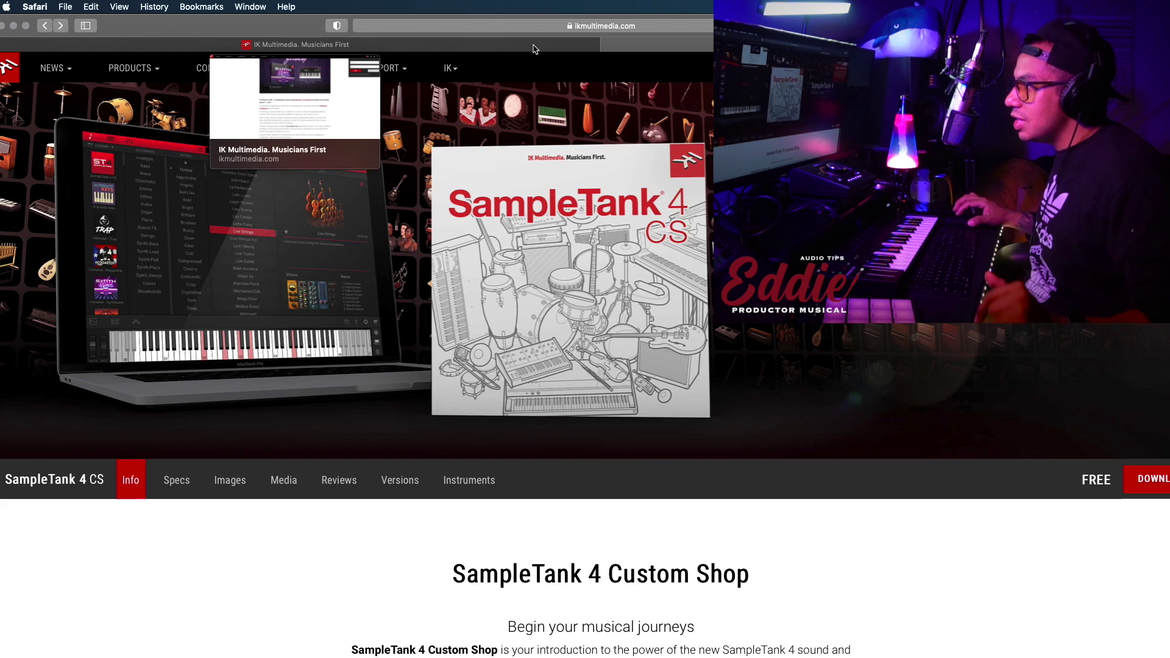
{"action": "left_click", "coordinate": [533, 49]}
{"action": "scroll", "coordinate": [523, 297], "scroll_direction": "up", "scroll_amount": 2}
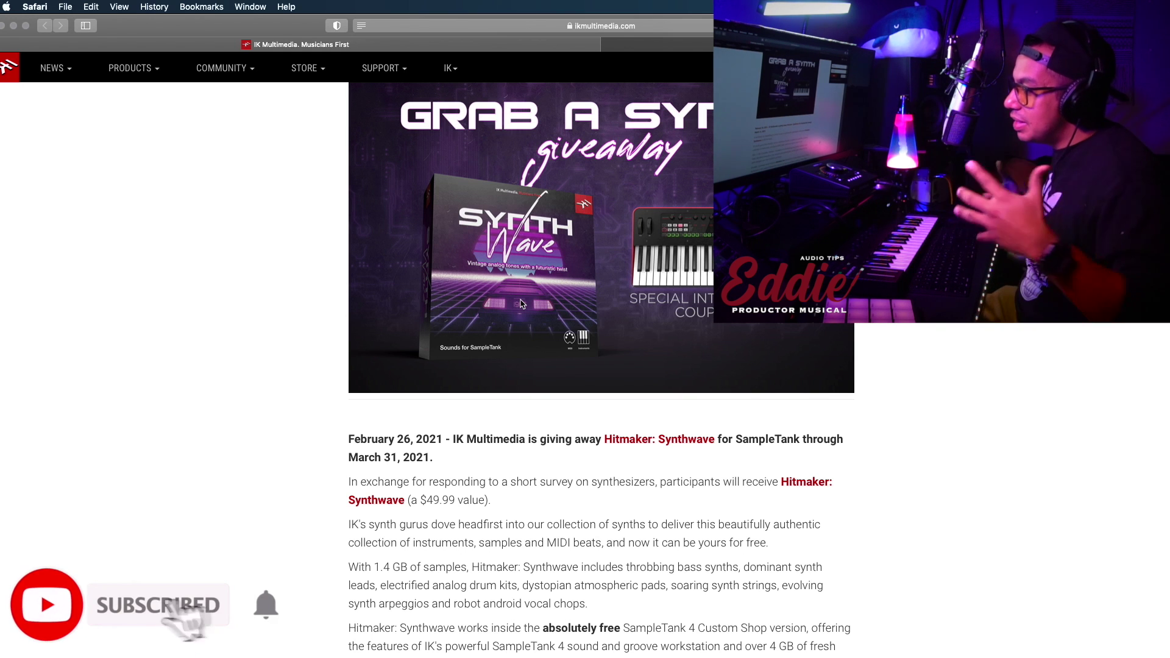
{"action": "scroll", "coordinate": [521, 304], "scroll_direction": "down", "scroll_amount": 3}
{"action": "scroll", "coordinate": [522, 304], "scroll_direction": "down", "scroll_amount": 1}
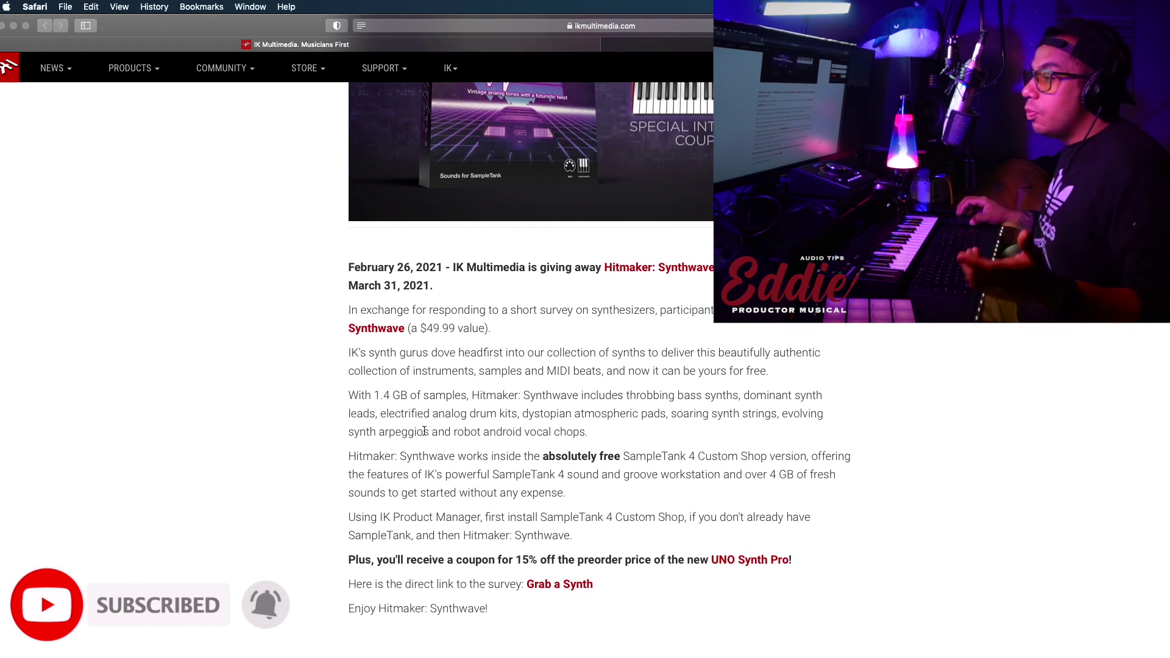
{"action": "scroll", "coordinate": [580, 411], "scroll_direction": "up", "scroll_amount": 2}
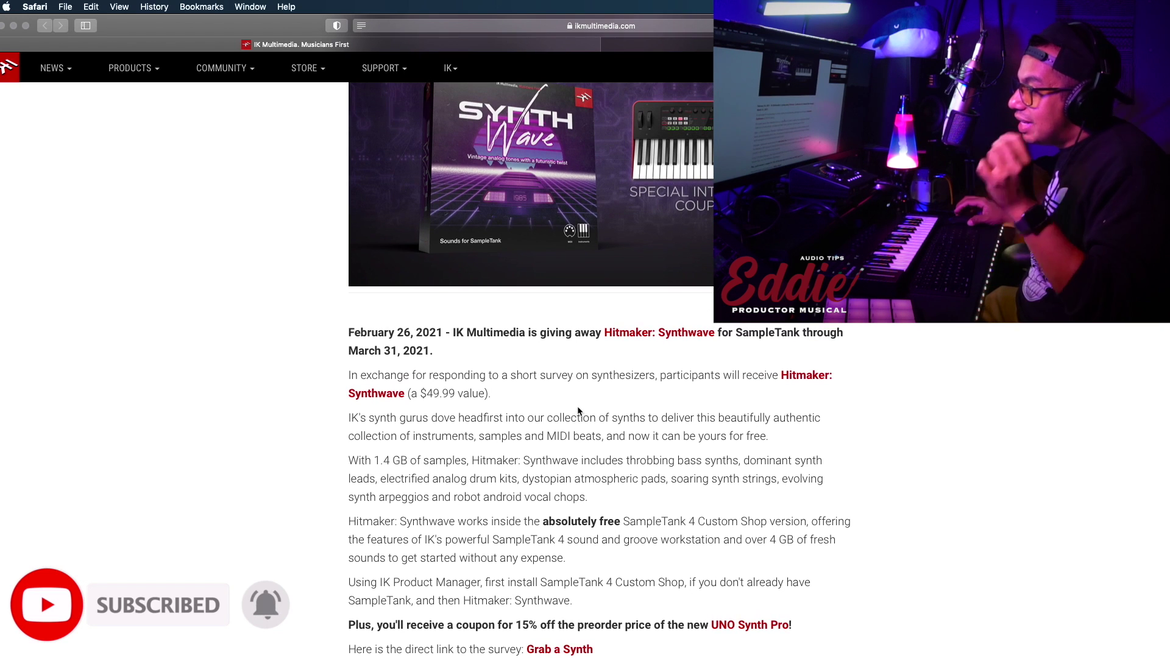
{"action": "scroll", "coordinate": [634, 363], "scroll_direction": "up", "scroll_amount": 2}
{"action": "scroll", "coordinate": [634, 364], "scroll_direction": "up", "scroll_amount": 1}
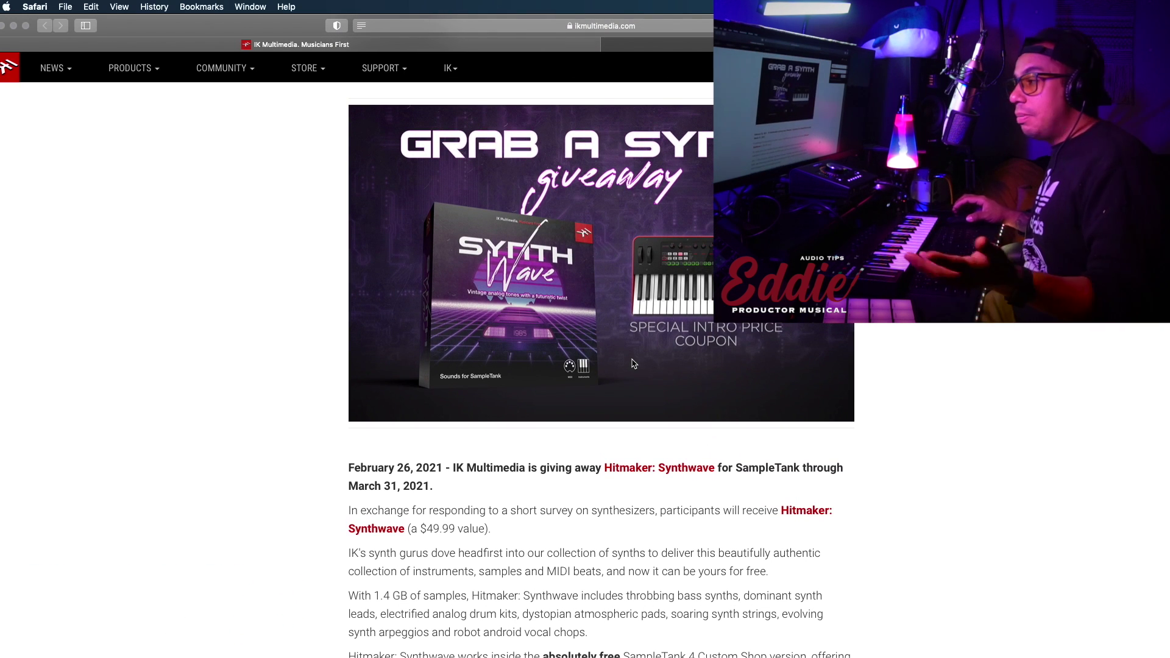
{"action": "scroll", "coordinate": [633, 363], "scroll_direction": "down", "scroll_amount": 7}
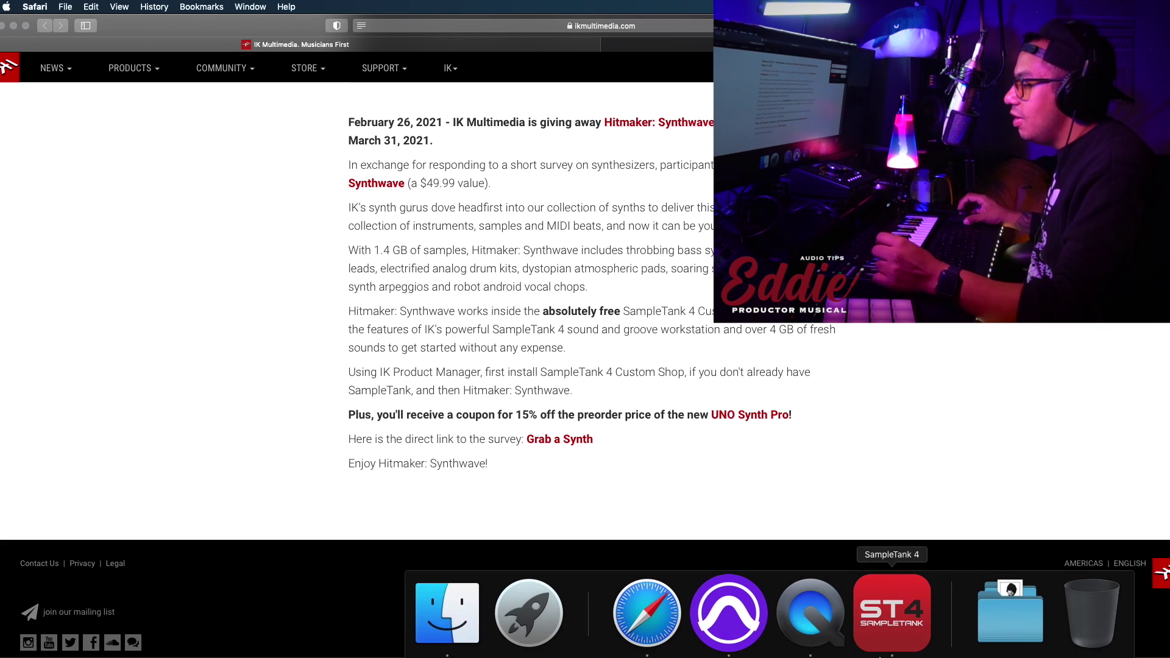
Step: Switch to SampleTank 4 and audition the Cool Church, Bipolar Acid, Bailando and Crispy Sequentia instruments
{"action": "left_click", "coordinate": [883, 640]}
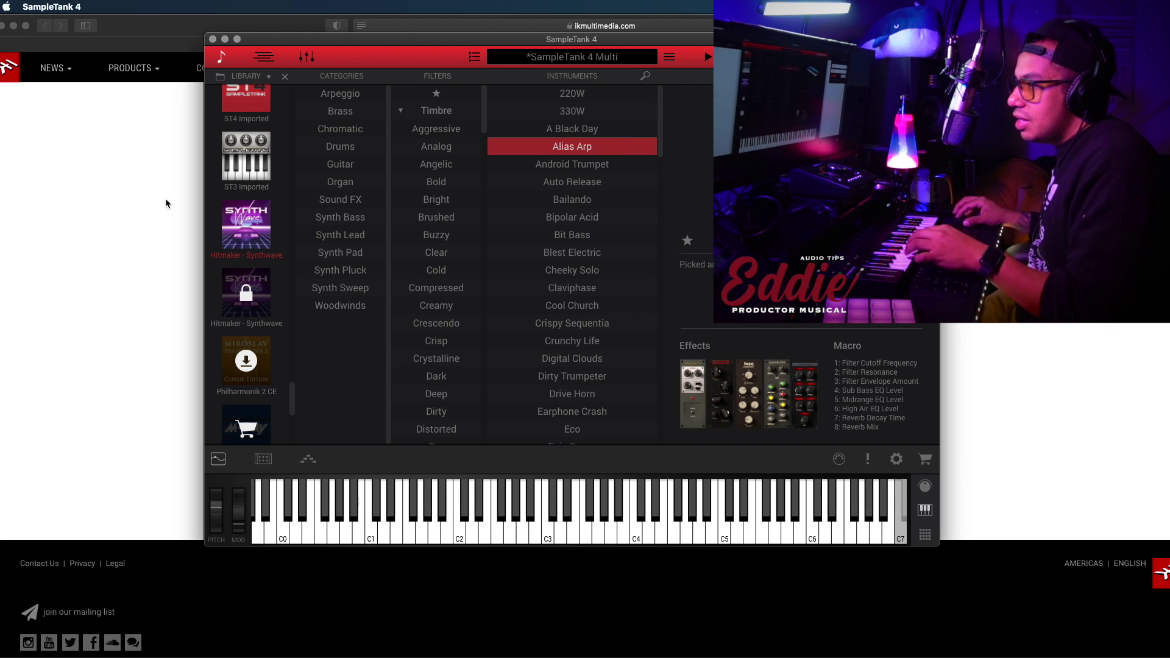
{"action": "left_click", "coordinate": [542, 306]}
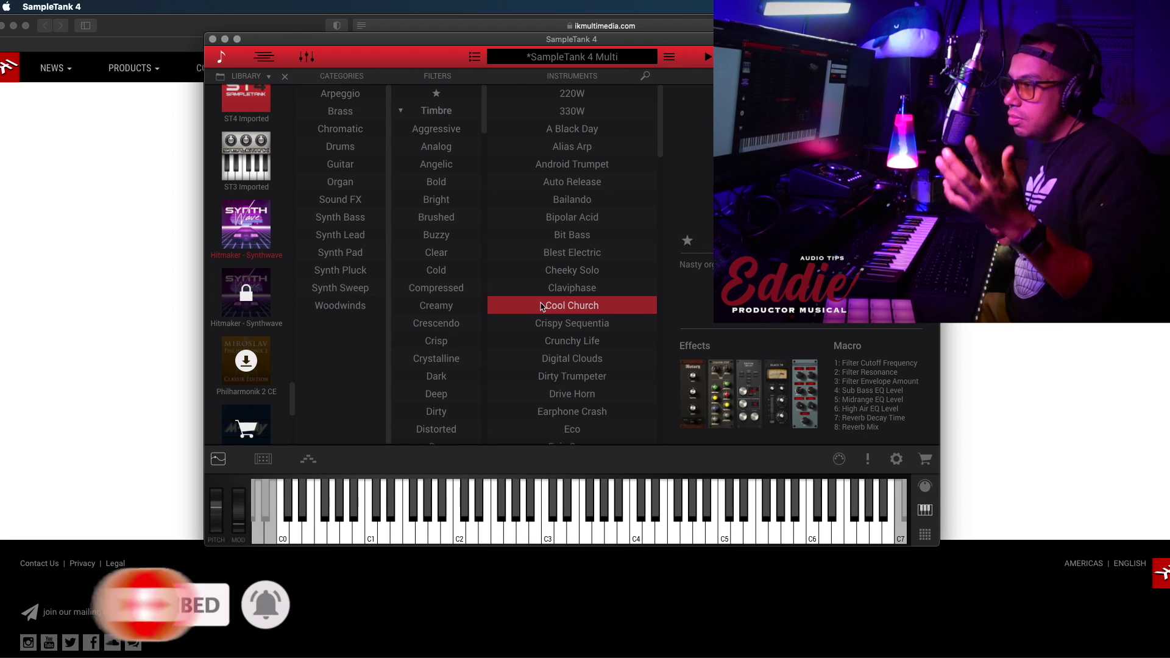
{"action": "left_click", "coordinate": [586, 215]}
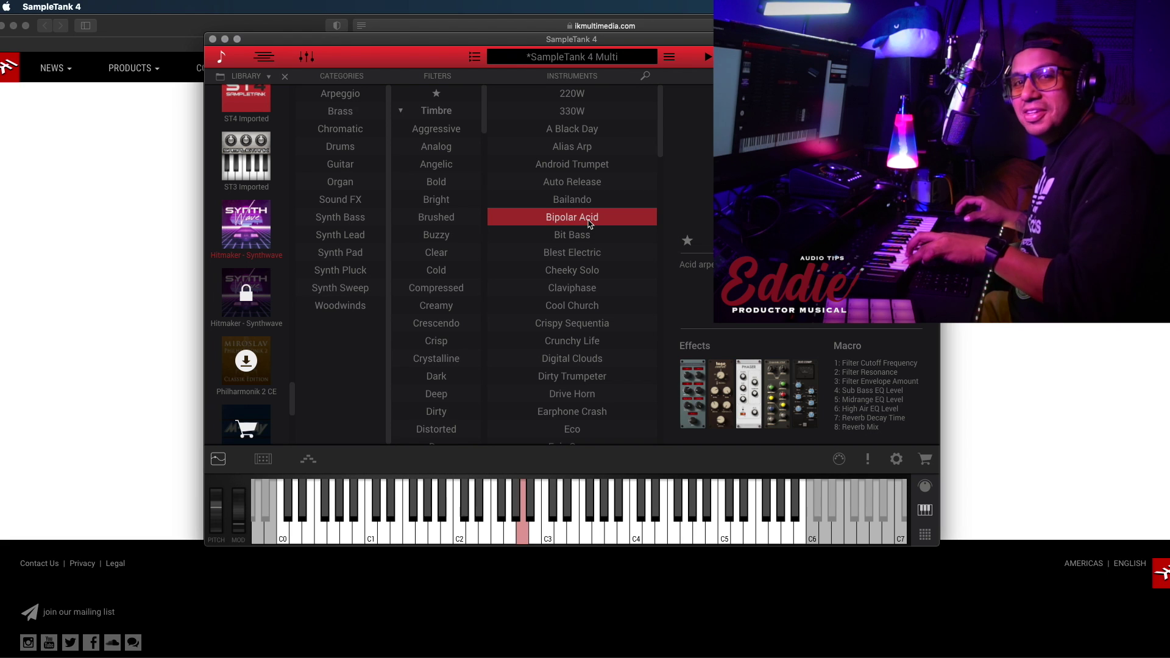
{"action": "left_click", "coordinate": [582, 181]}
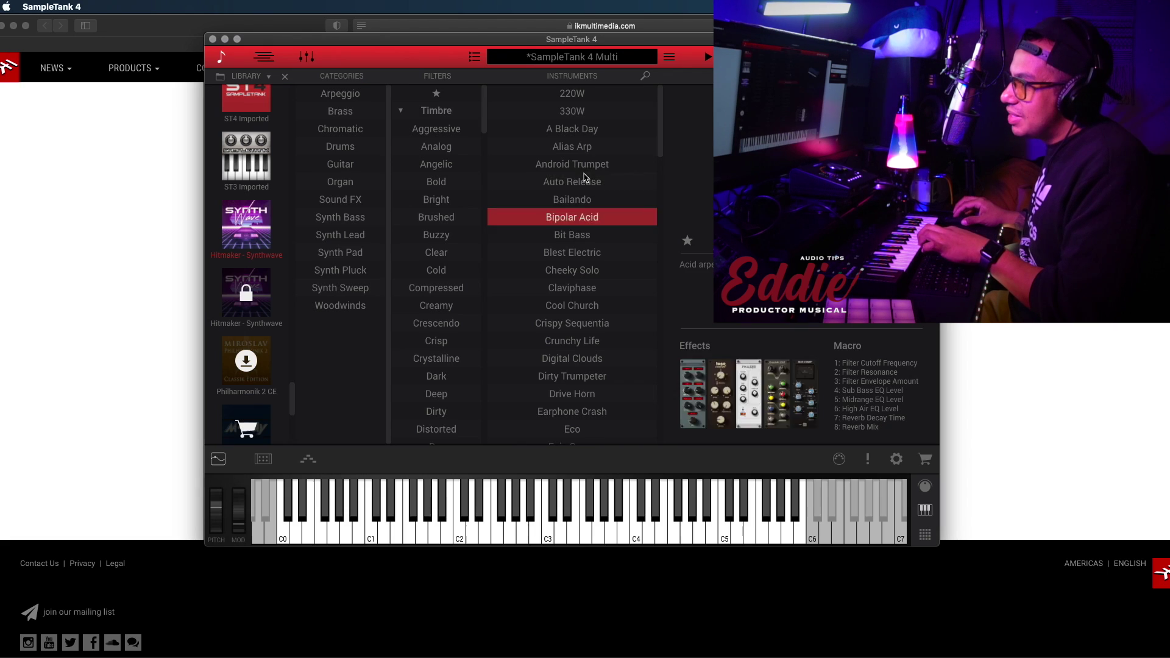
{"action": "left_click", "coordinate": [582, 201]}
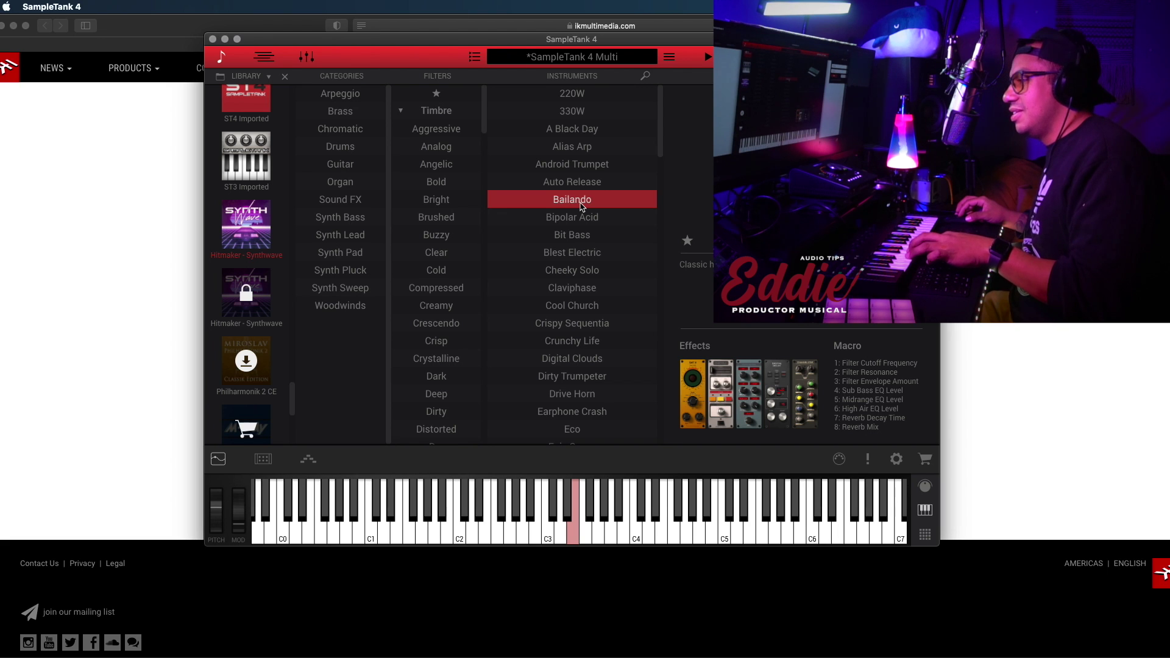
{"action": "left_click", "coordinate": [573, 320]}
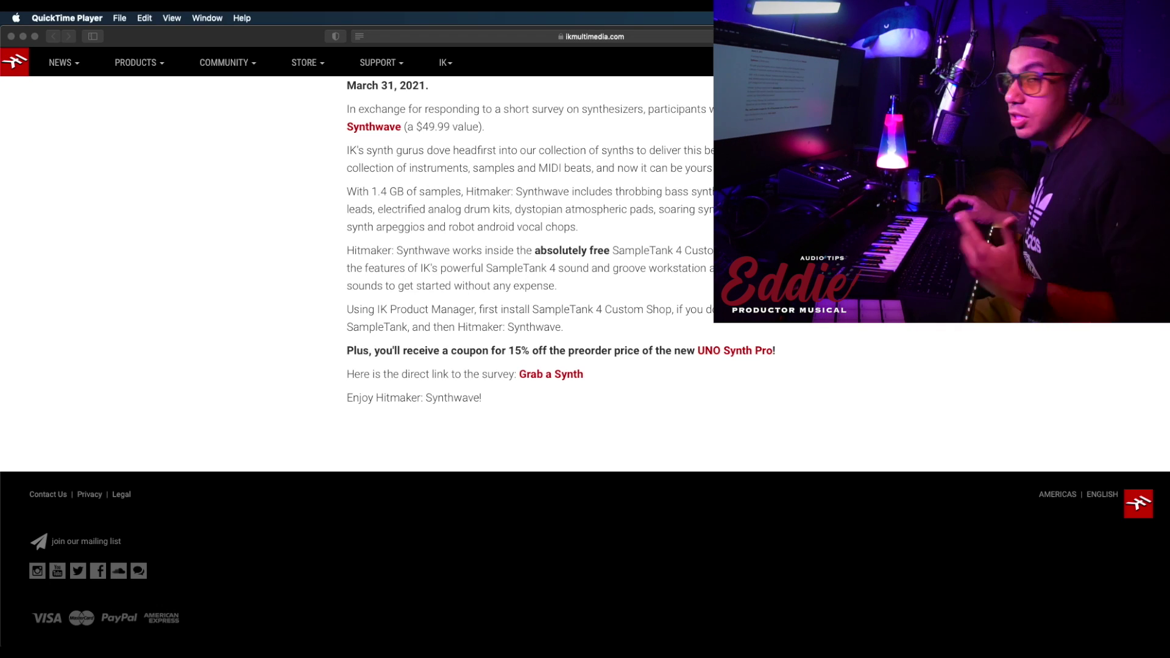
Step: Go back to the giveaway article in Safari and review it from the headline down to the direct survey link
{"action": "left_click", "coordinate": [585, 366]}
{"action": "scroll", "coordinate": [585, 366], "scroll_direction": "up", "scroll_amount": 1}
{"action": "scroll", "coordinate": [585, 366], "scroll_direction": "up", "scroll_amount": 10}
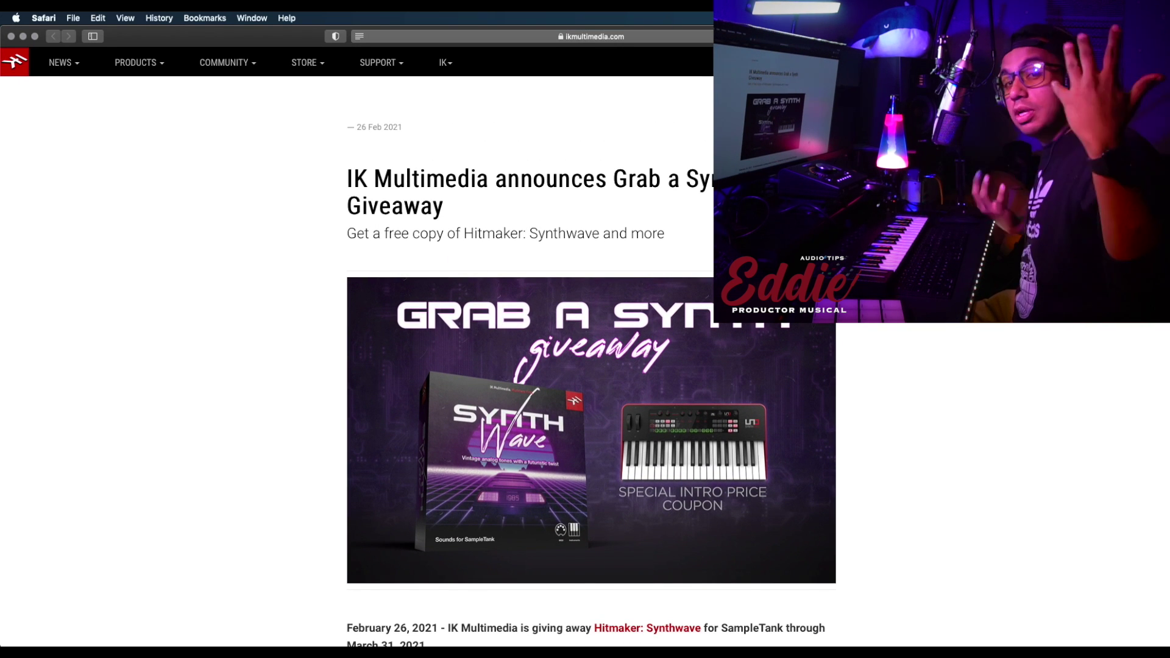
{"action": "scroll", "coordinate": [641, 211], "scroll_direction": "down", "scroll_amount": 5}
{"action": "scroll", "coordinate": [640, 211], "scroll_direction": "up", "scroll_amount": 5}
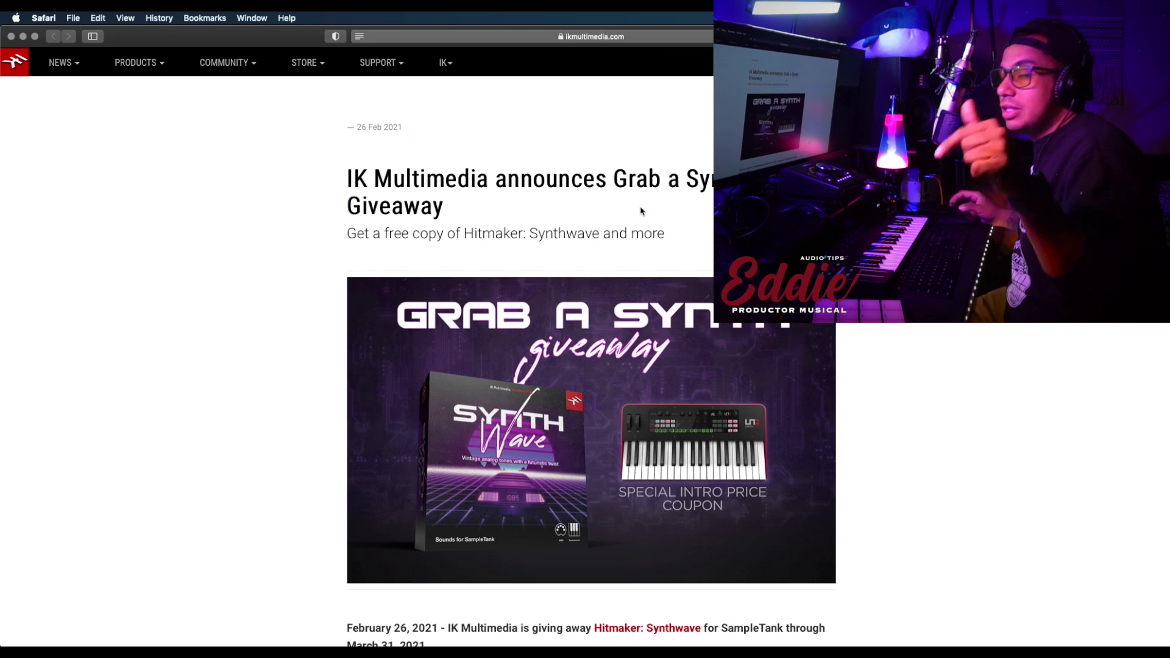
{"action": "scroll", "coordinate": [640, 211], "scroll_direction": "down", "scroll_amount": 5}
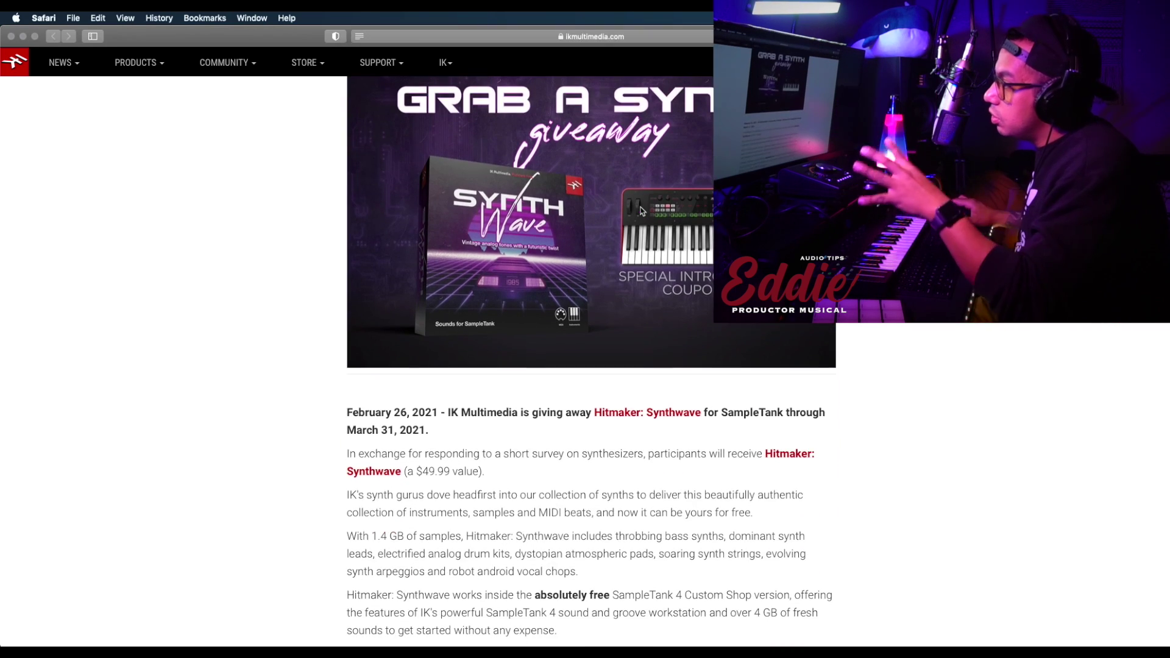
{"action": "scroll", "coordinate": [641, 211], "scroll_direction": "up", "scroll_amount": 2}
{"action": "scroll", "coordinate": [640, 211], "scroll_direction": "down", "scroll_amount": 5}
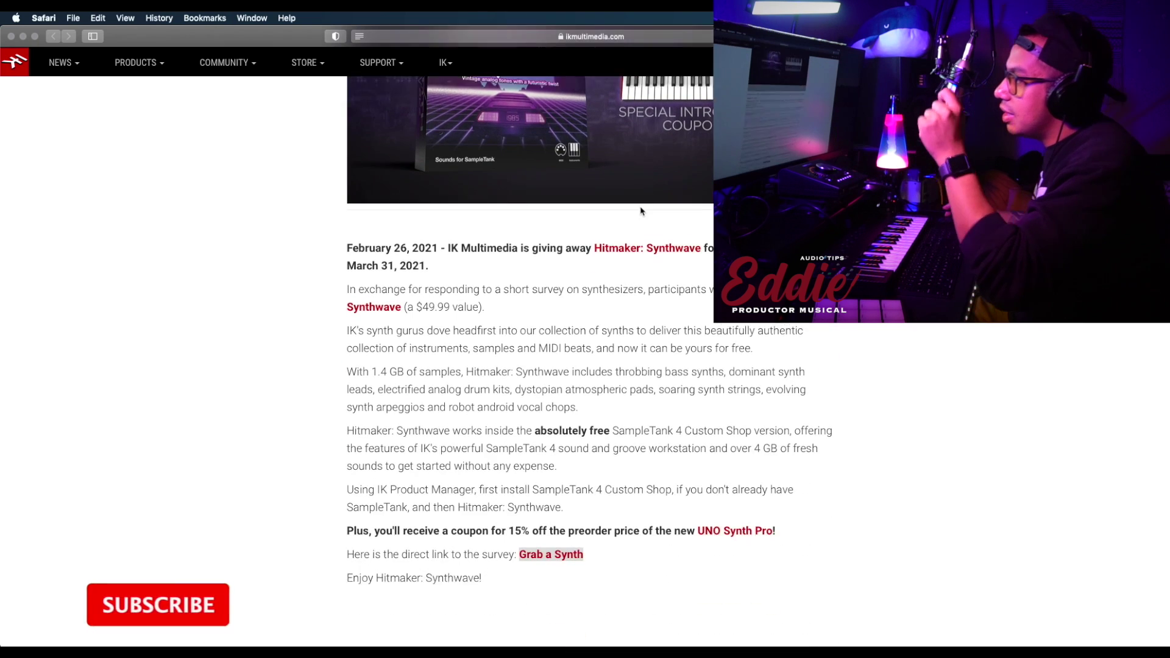
{"action": "scroll", "coordinate": [641, 211], "scroll_direction": "down", "scroll_amount": 5}
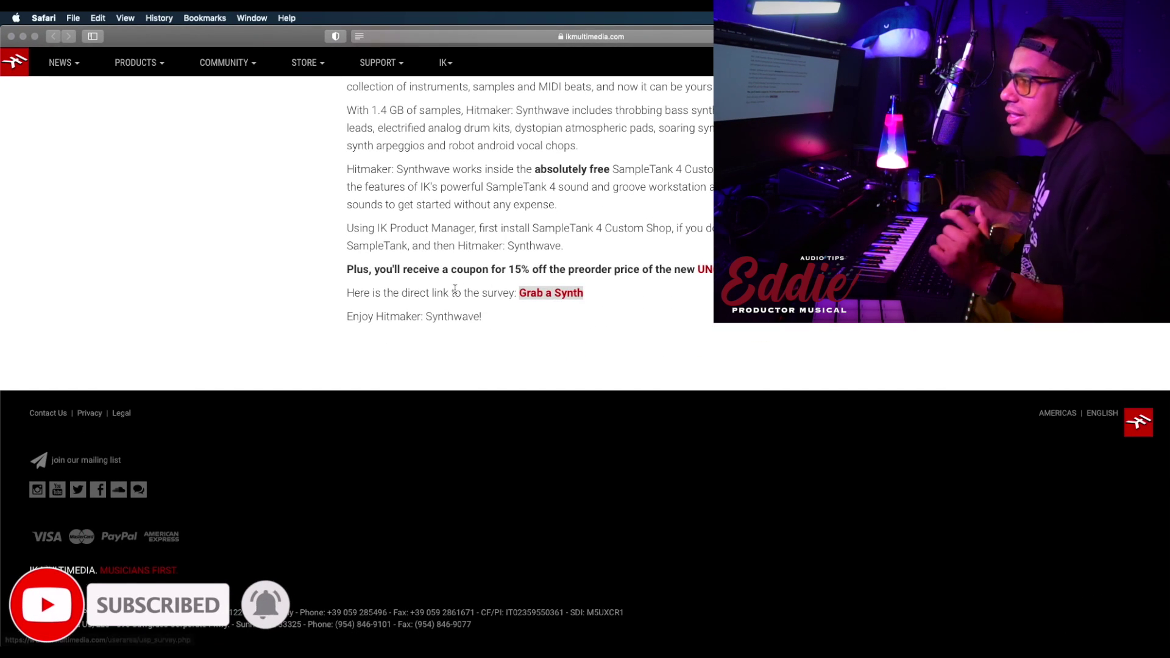
Step: Open the Grab a Synth survey link in a new tab and log in with the saved username and password
{"action": "right_click", "coordinate": [569, 291]}
{"action": "left_click", "coordinate": [637, 299]}
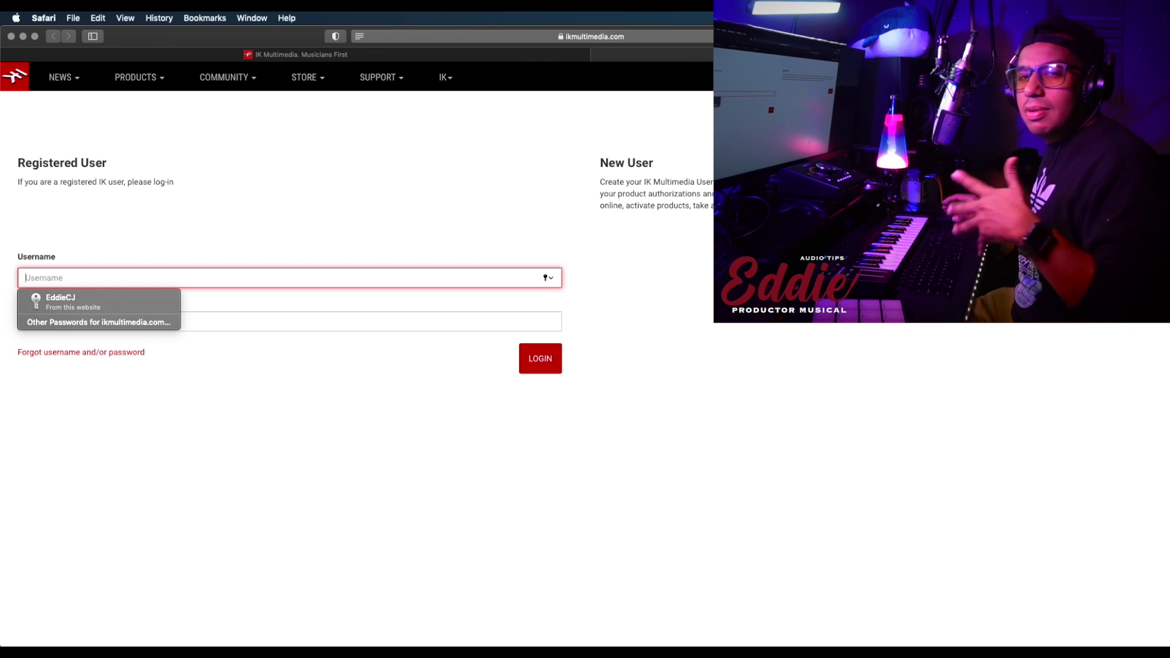
{"action": "left_click", "coordinate": [102, 299]}
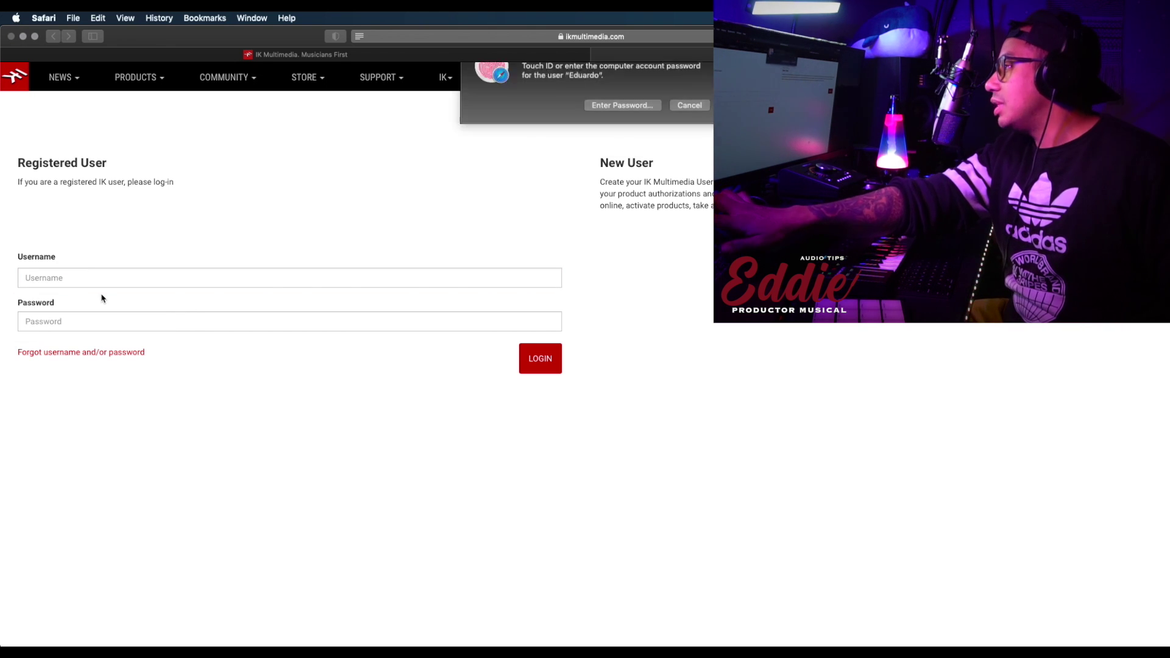
{"action": "left_click", "coordinate": [523, 356]}
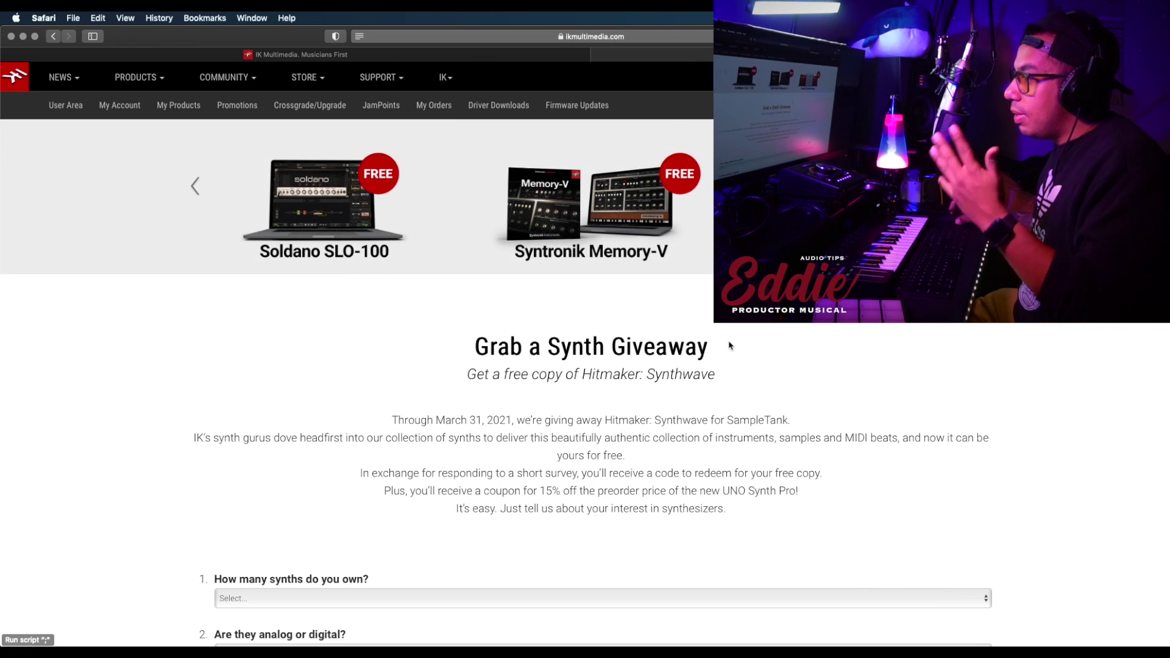
Step: Look over the giveaway survey, then answer 3 for the number of synths owned and Digital for their type
{"action": "scroll", "coordinate": [731, 347], "scroll_direction": "down", "scroll_amount": 5}
{"action": "scroll", "coordinate": [732, 348], "scroll_direction": "up", "scroll_amount": 5}
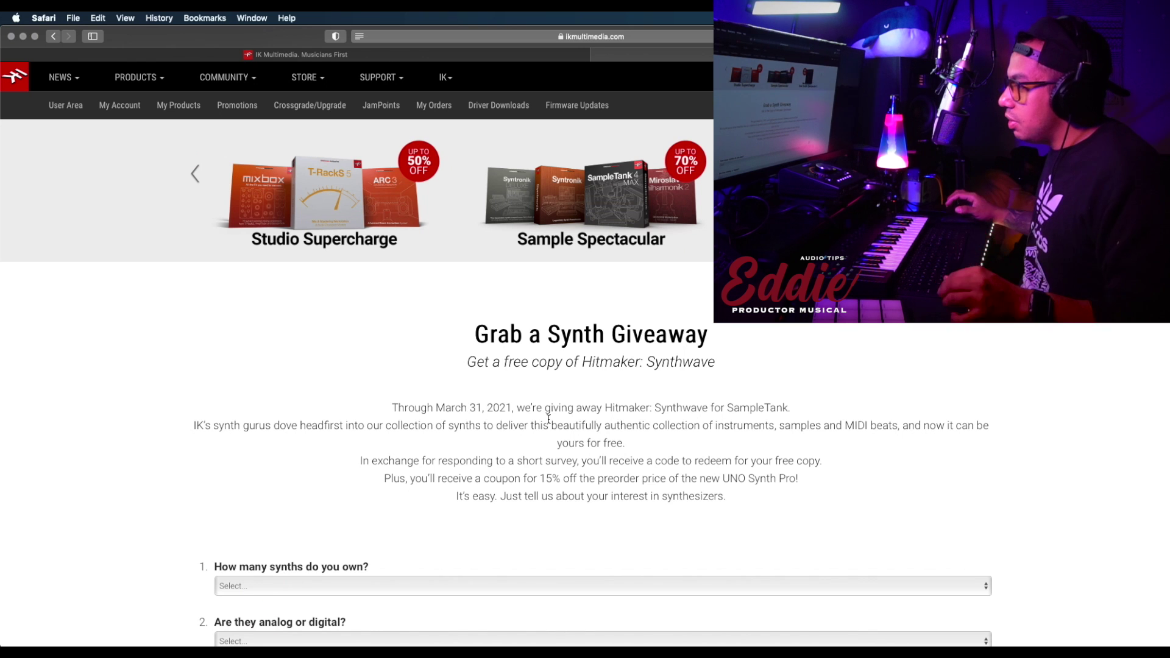
{"action": "scroll", "coordinate": [548, 419], "scroll_direction": "down", "scroll_amount": 1}
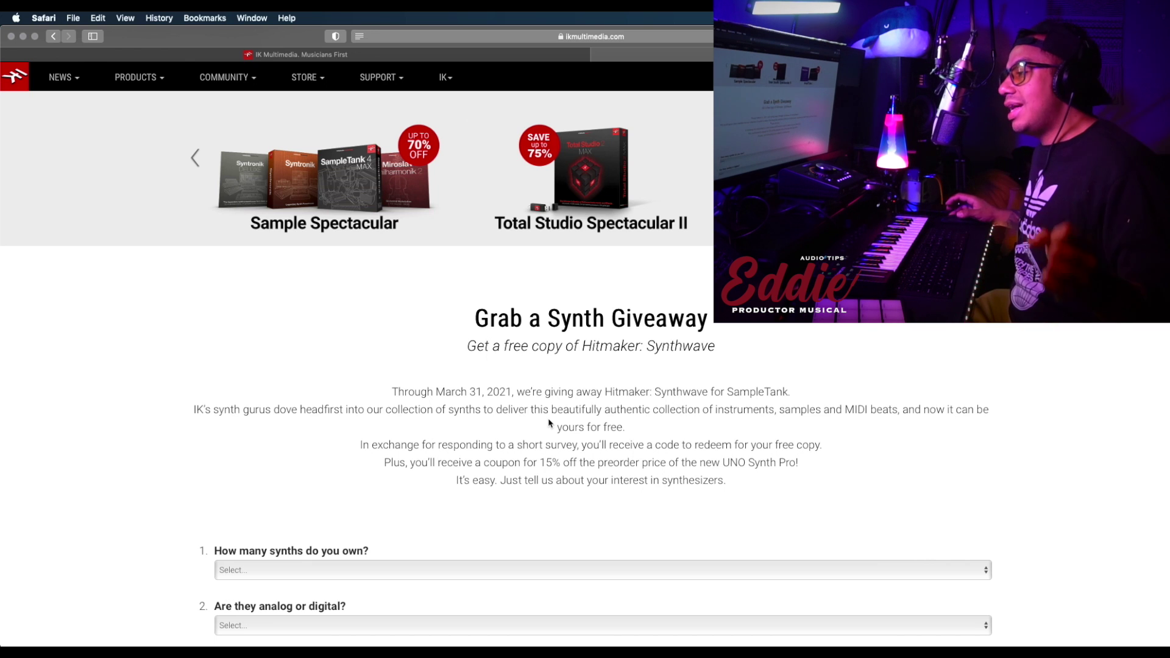
{"action": "scroll", "coordinate": [549, 424], "scroll_direction": "down", "scroll_amount": 5}
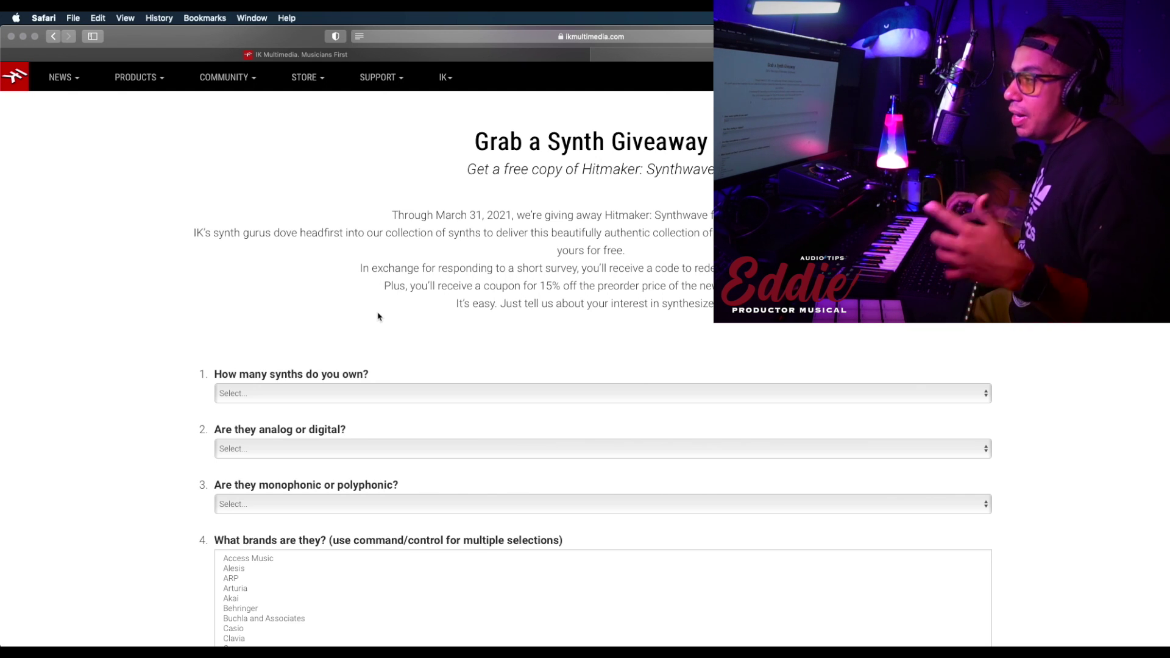
{"action": "left_click", "coordinate": [350, 395]}
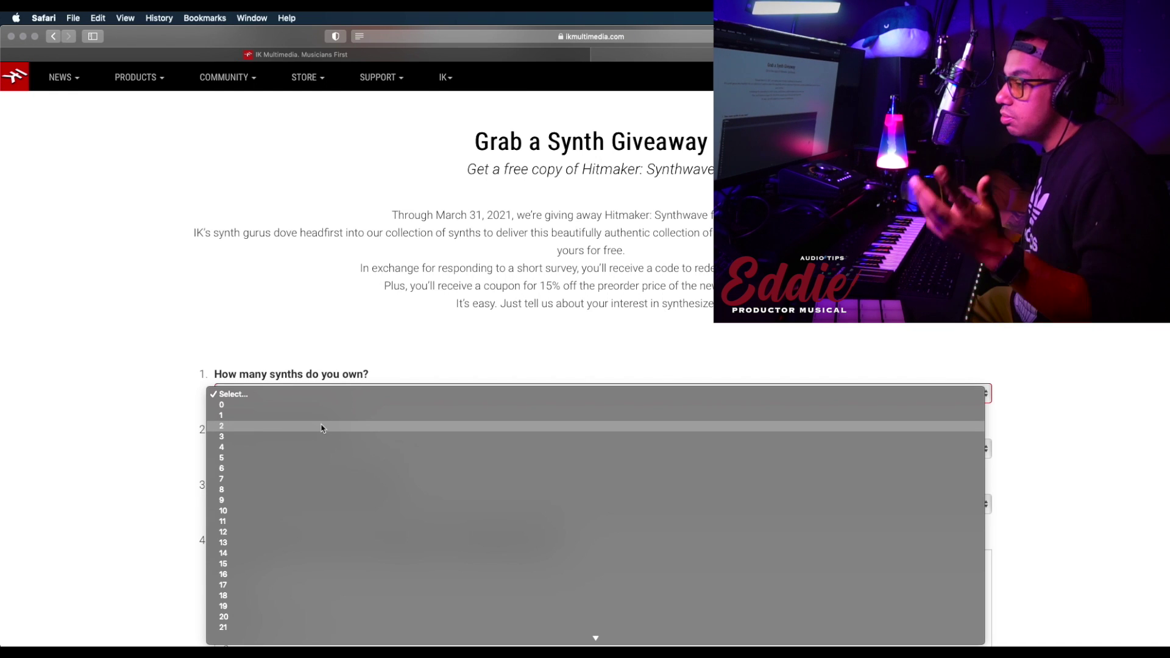
{"action": "left_click", "coordinate": [300, 437]}
{"action": "scroll", "coordinate": [548, 298], "scroll_direction": "down", "scroll_amount": 3}
{"action": "left_click", "coordinate": [297, 317]}
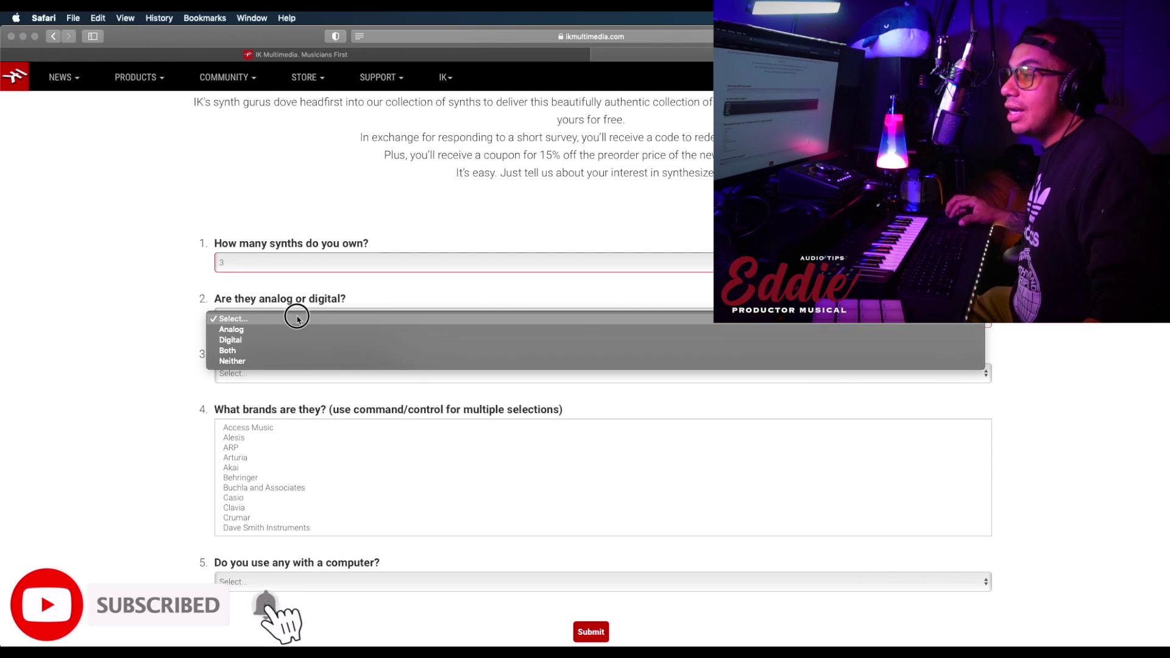
{"action": "left_click", "coordinate": [278, 341]}
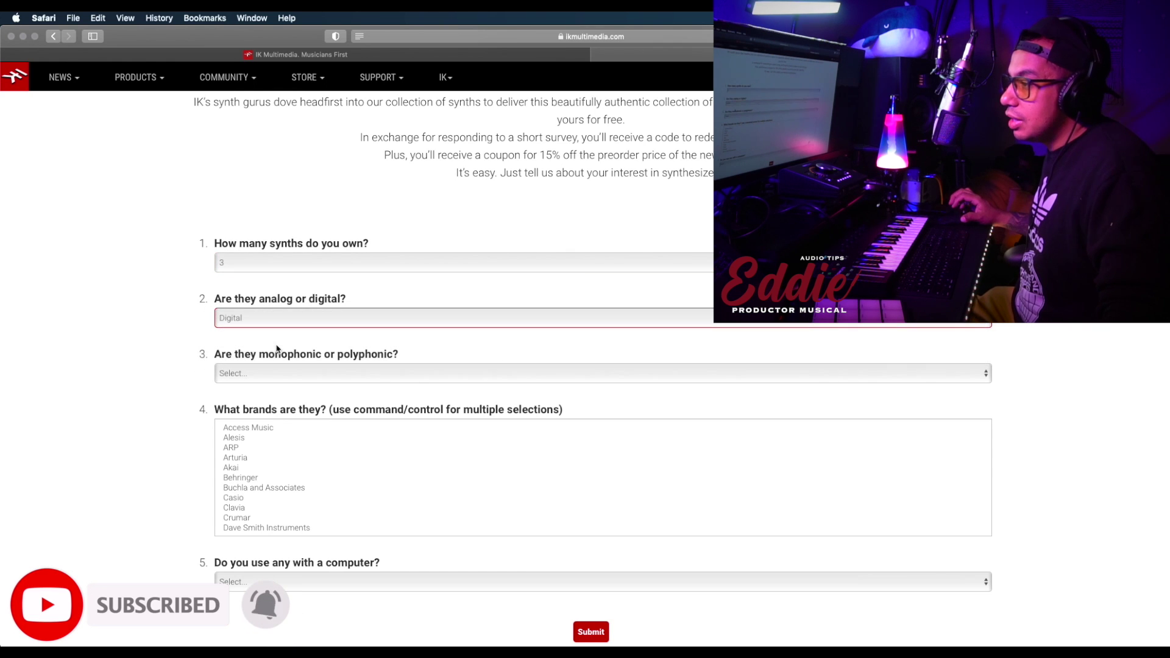
Step: Answer the monophonic or polyphonic question with Both, replacing a first choice of Monophonic
{"action": "left_click", "coordinate": [347, 374]}
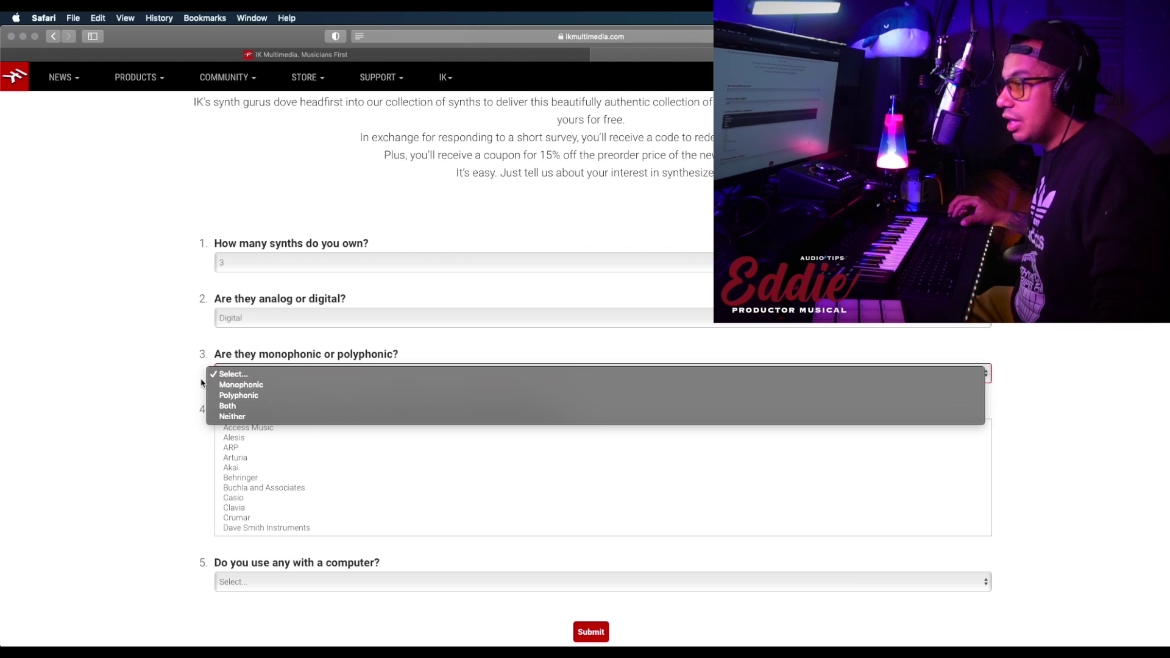
{"action": "left_click", "coordinate": [270, 385]}
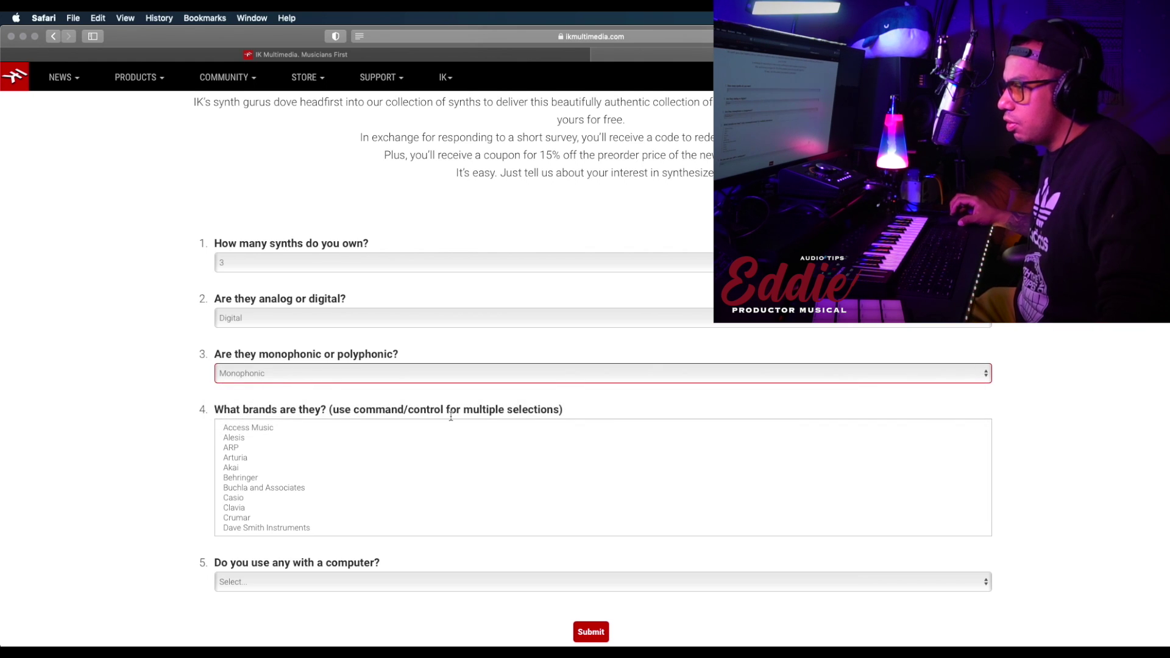
{"action": "scroll", "coordinate": [407, 369], "scroll_direction": "down", "scroll_amount": 2}
{"action": "left_click", "coordinate": [271, 314]}
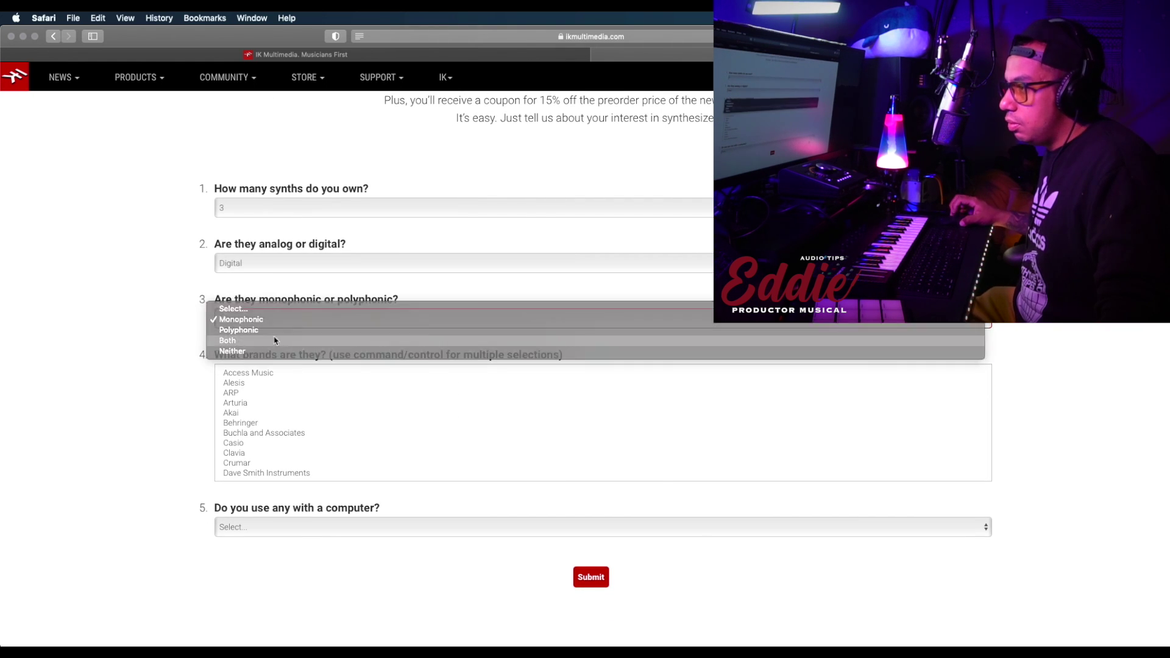
{"action": "left_click", "coordinate": [277, 338]}
Step: Choose Arturia as the synth brand, answer Yes to using any with a computer, and submit the survey
{"action": "scroll", "coordinate": [317, 342], "scroll_direction": "down", "scroll_amount": 2}
{"action": "left_click", "coordinate": [261, 318]}
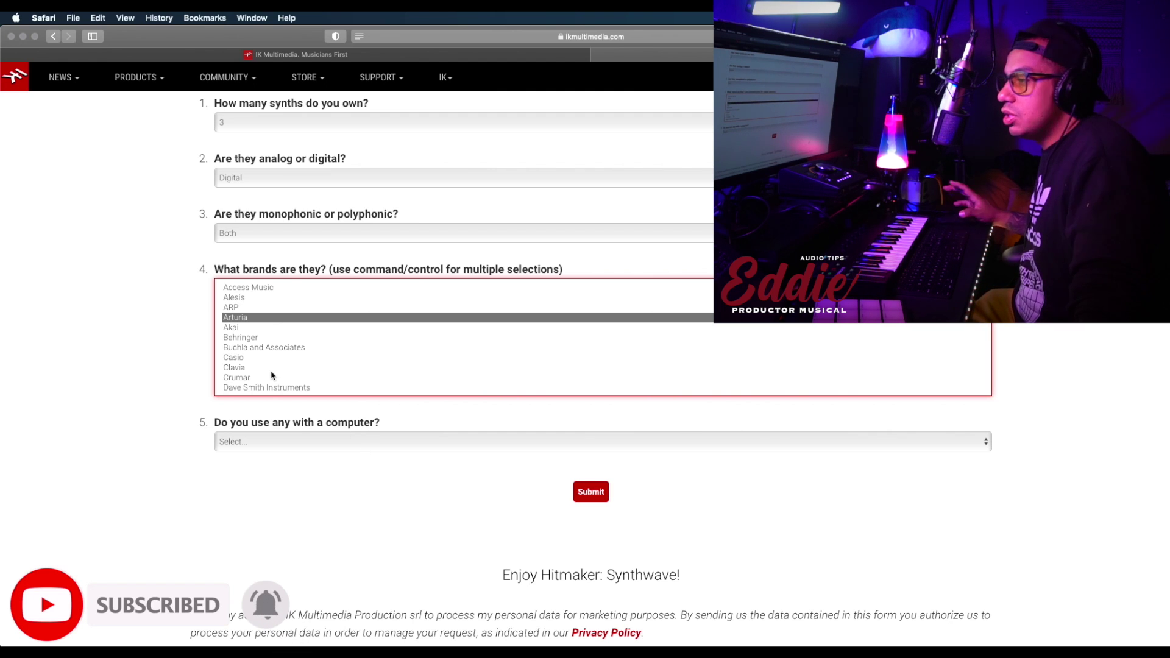
{"action": "left_click", "coordinate": [275, 447]}
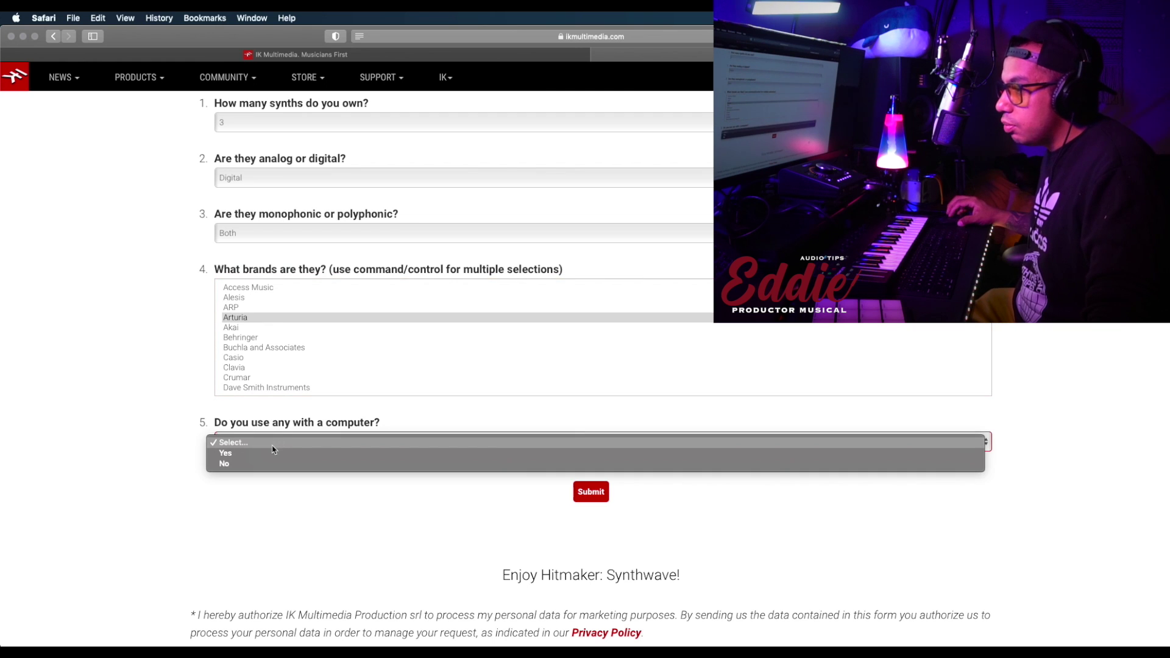
{"action": "left_click", "coordinate": [269, 455]}
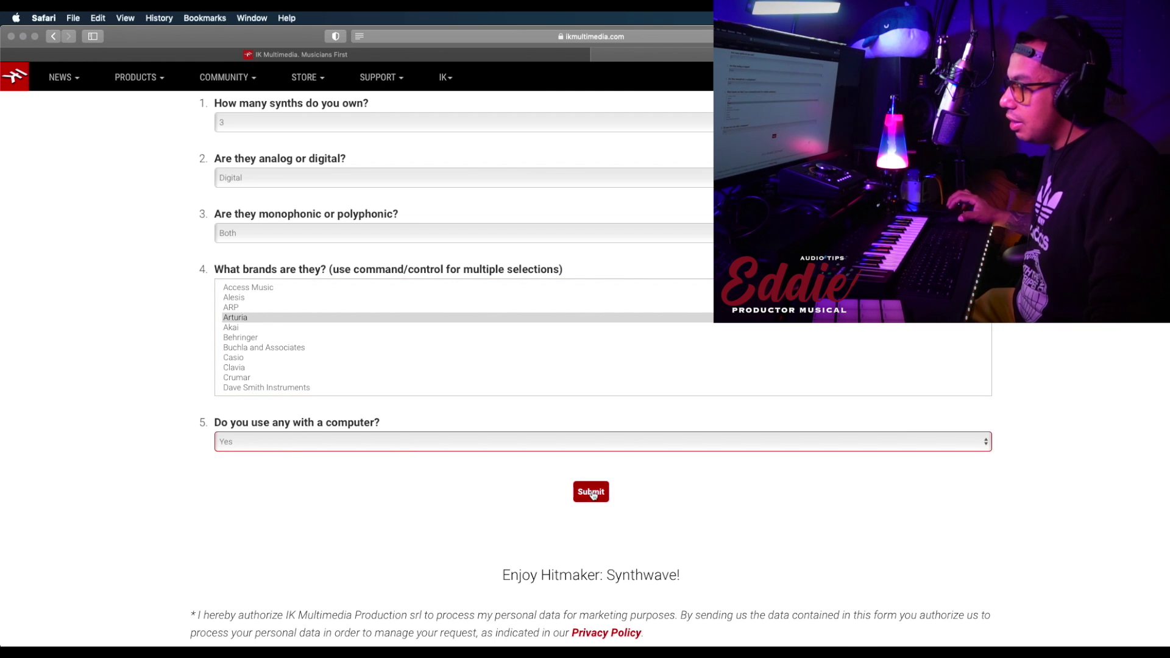
{"action": "scroll", "coordinate": [593, 495], "scroll_direction": "down", "scroll_amount": 3}
{"action": "left_click", "coordinate": [596, 407]}
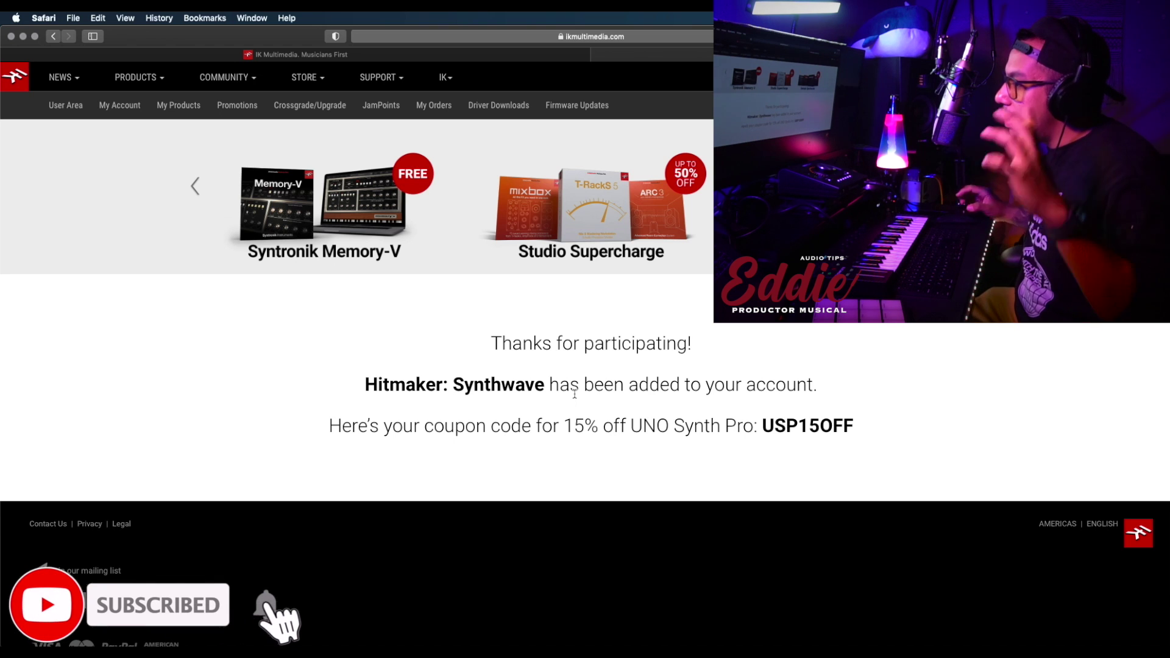
Step: Highlight the UNO Synth Pro coupon code on the survey confirmation page and clear the selection
{"action": "left_click_drag", "start_coordinate": [760, 422], "coordinate": [856, 418]}
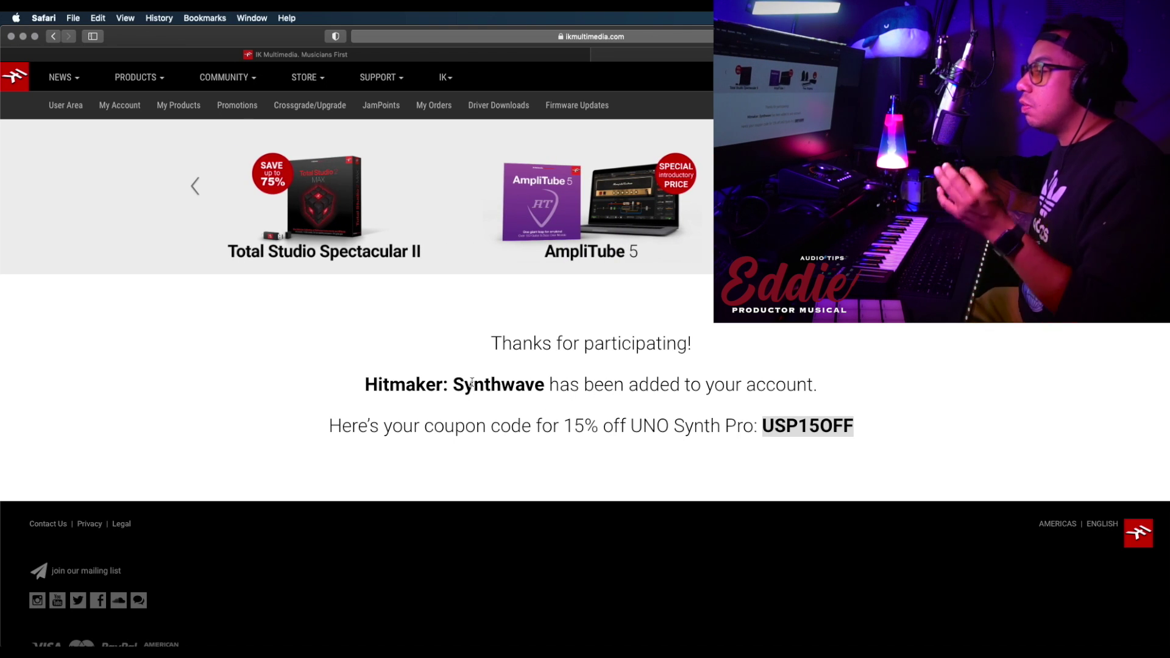
{"action": "mouse_move", "coordinate": [426, 50]}
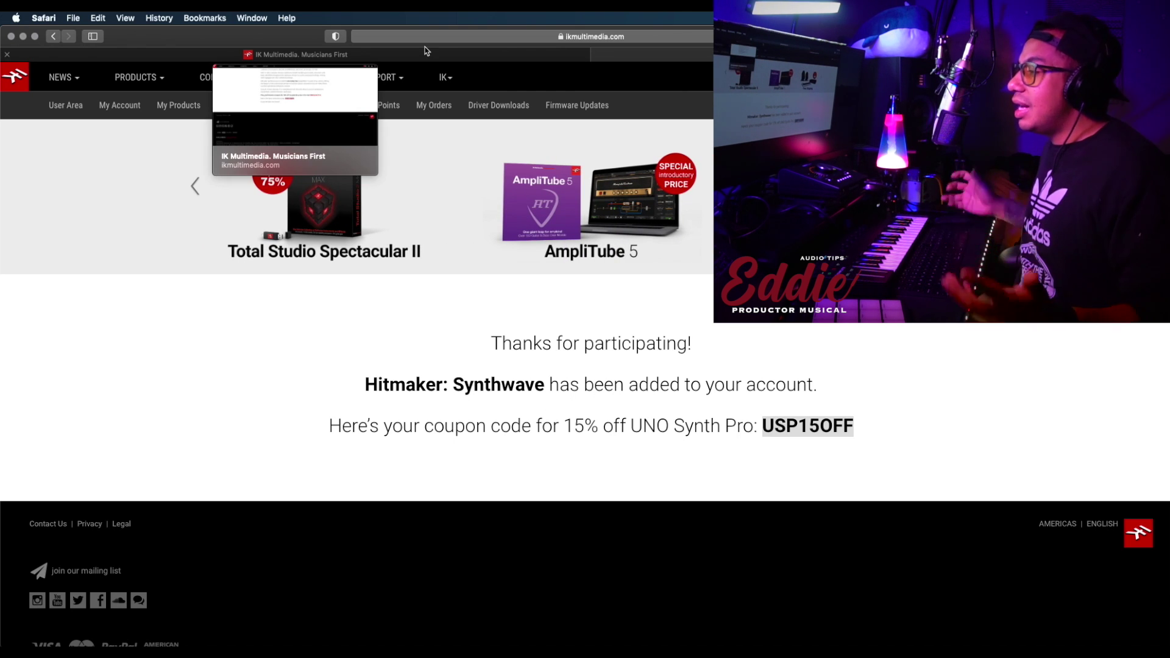
{"action": "left_click", "coordinate": [884, 438]}
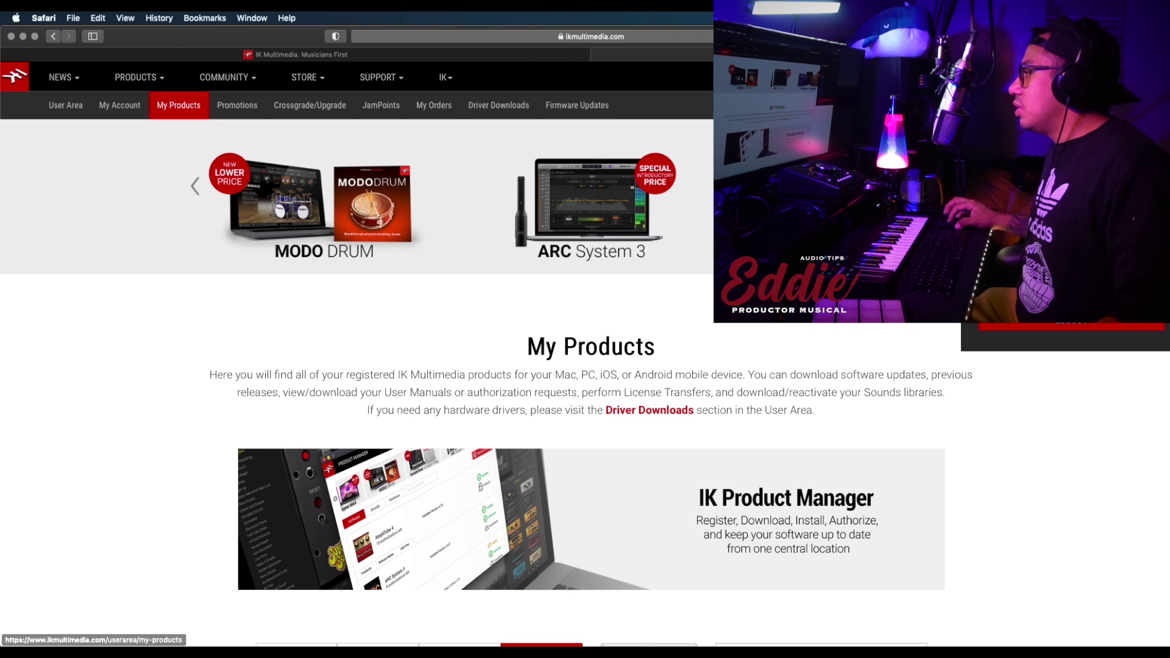
Step: Find Hitmaker - Synthwave among the registered products and copy its serial number
{"action": "scroll", "coordinate": [860, 386], "scroll_direction": "down", "scroll_amount": 5}
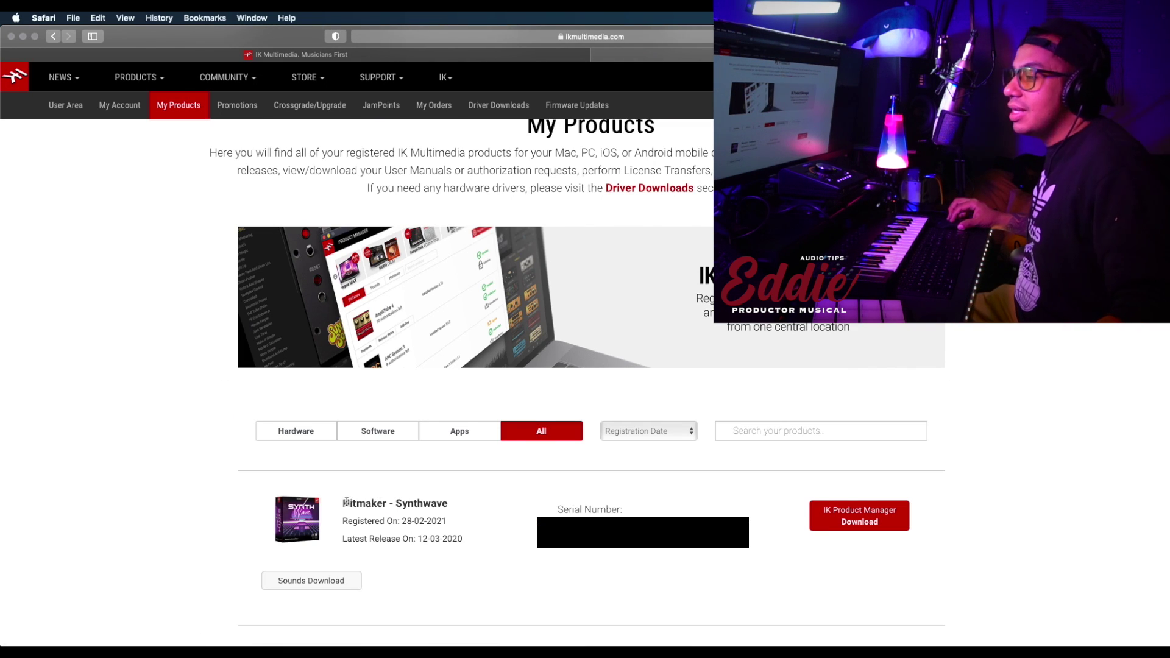
{"action": "scroll", "coordinate": [345, 503], "scroll_direction": "up", "scroll_amount": 1}
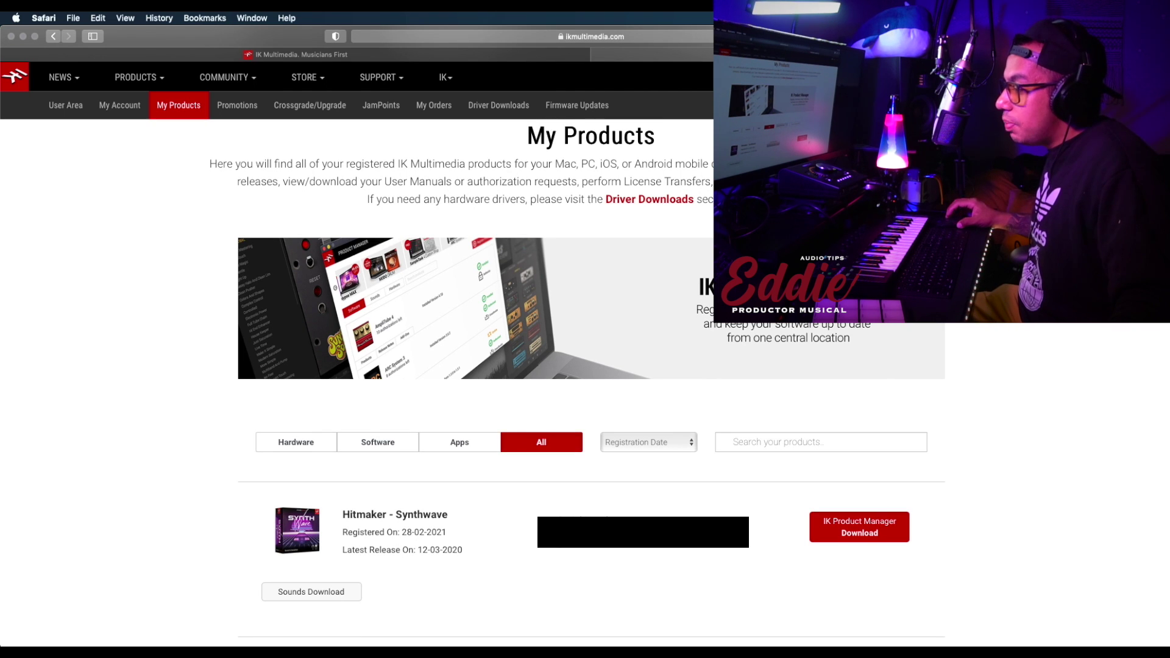
{"action": "right_click", "coordinate": [554, 546]}
{"action": "left_click", "coordinate": [582, 564]}
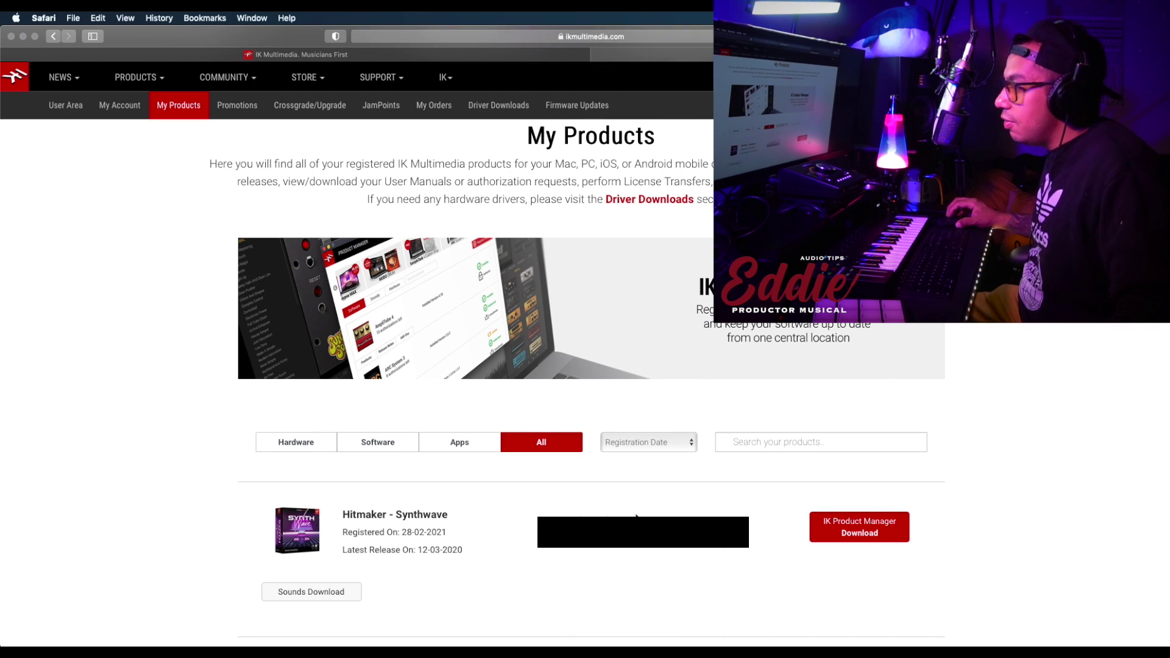
Step: Open the IK Product Manager page, look at its Windows and macOS downloads, and minimize the browser window
{"action": "left_click", "coordinate": [879, 534]}
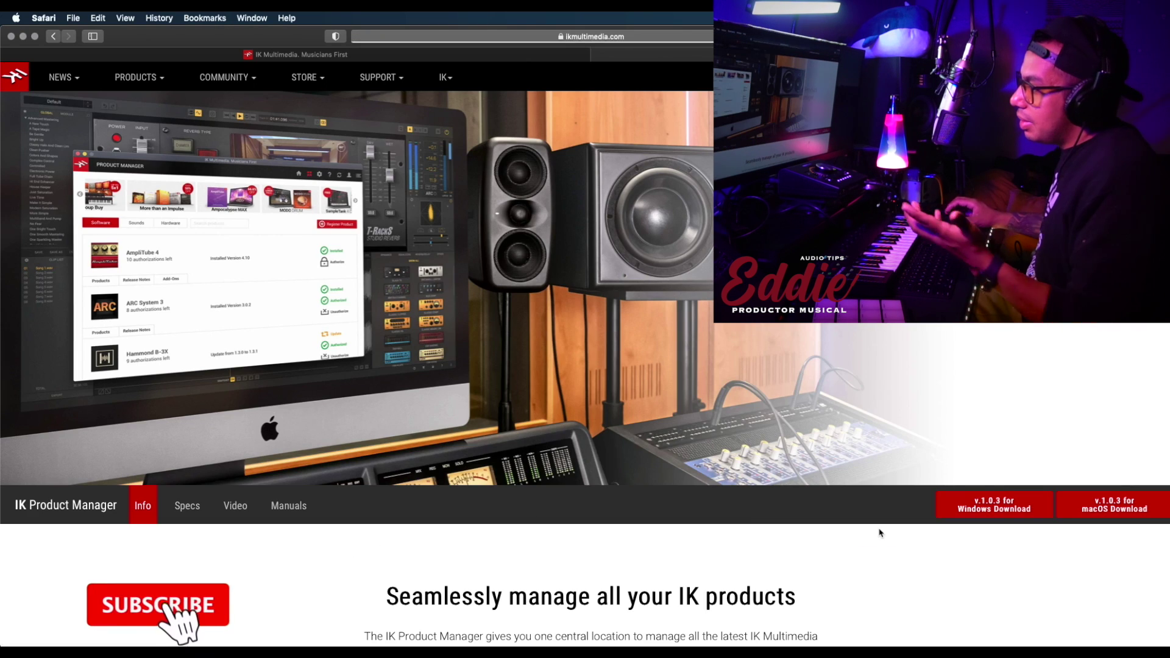
{"action": "scroll", "coordinate": [879, 534], "scroll_direction": "down", "scroll_amount": 5}
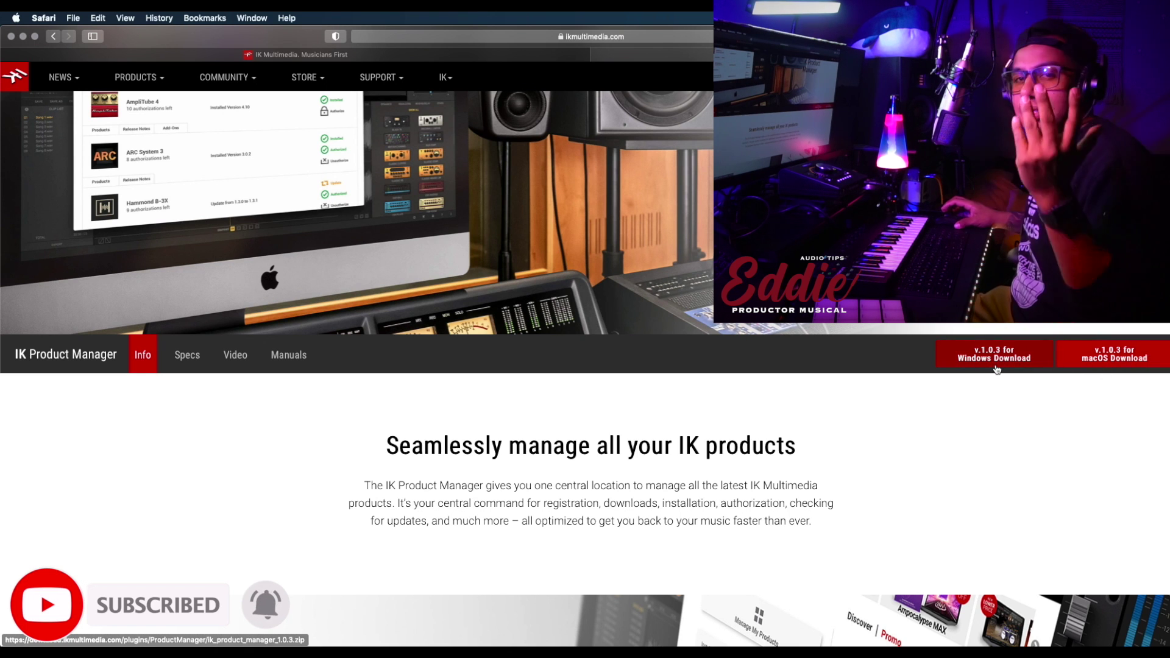
{"action": "left_click", "coordinate": [23, 37]}
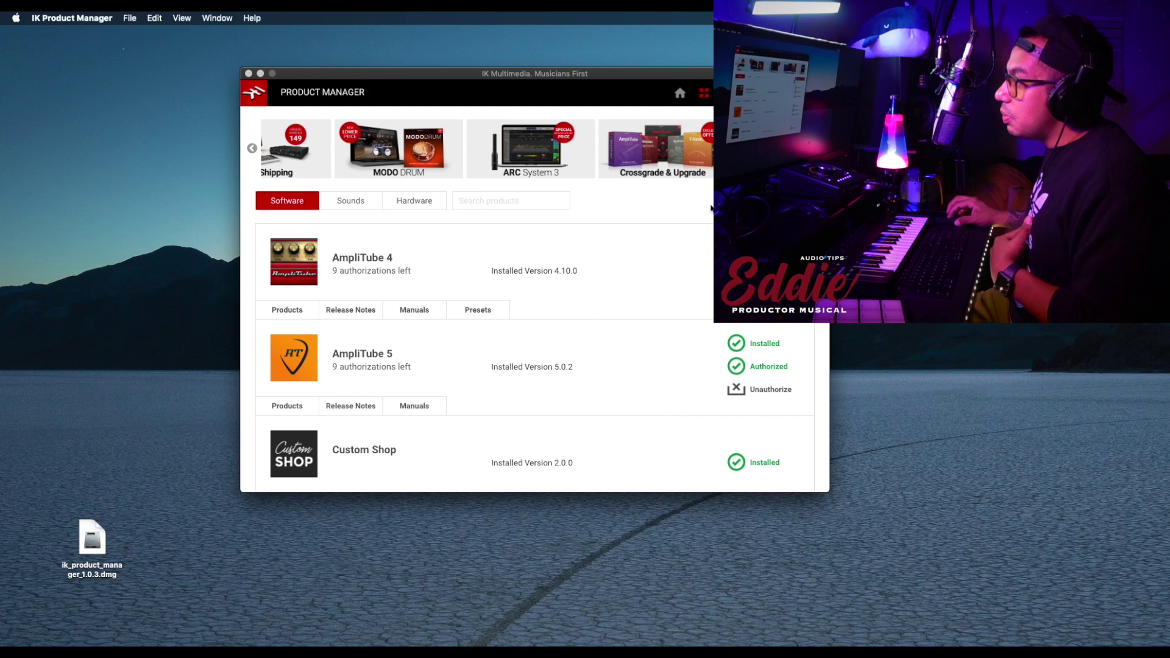
Step: Paste the copied serial number into IK Product Manager's product registration form and submit it for registration
{"action": "left_click", "coordinate": [400, 277]}
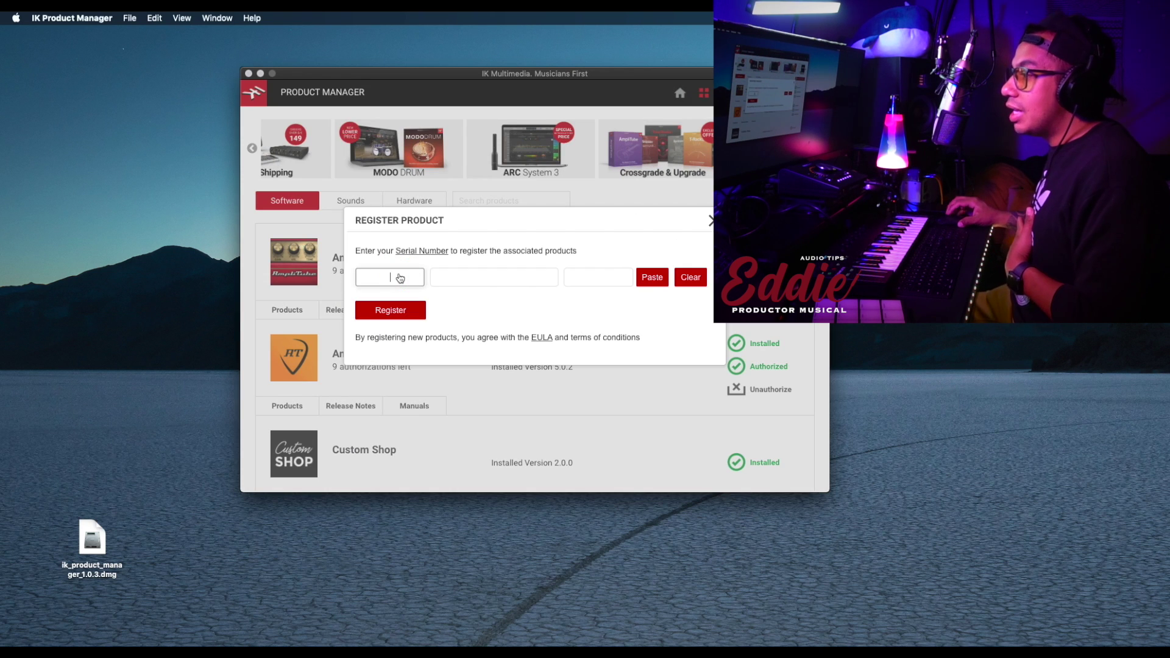
{"action": "key", "text": "super+v"}
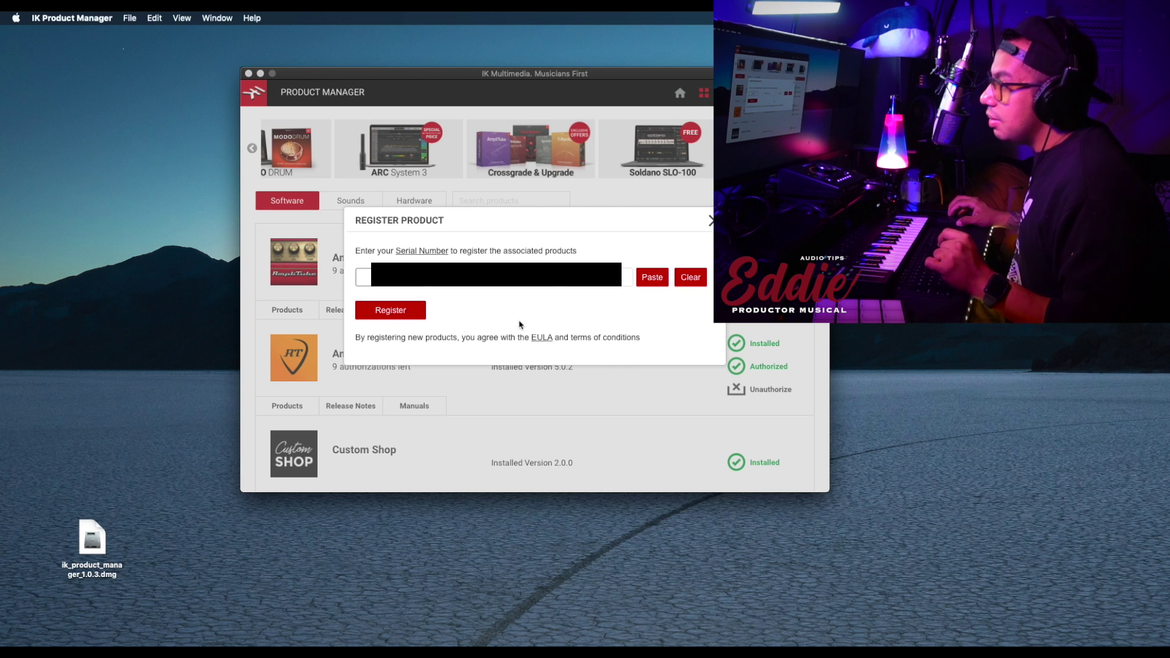
{"action": "left_click", "coordinate": [400, 312]}
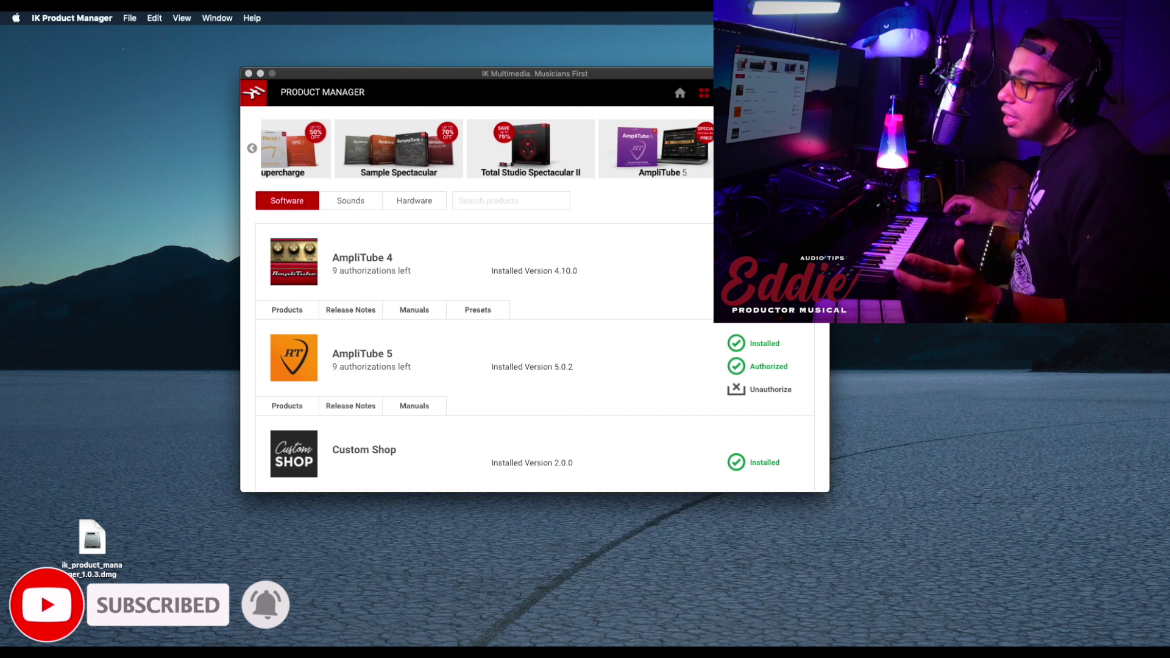
Step: Find SampleTank 4 in the Product Manager's software list and point it out
{"action": "scroll", "coordinate": [561, 397], "scroll_direction": "down", "scroll_amount": 10}
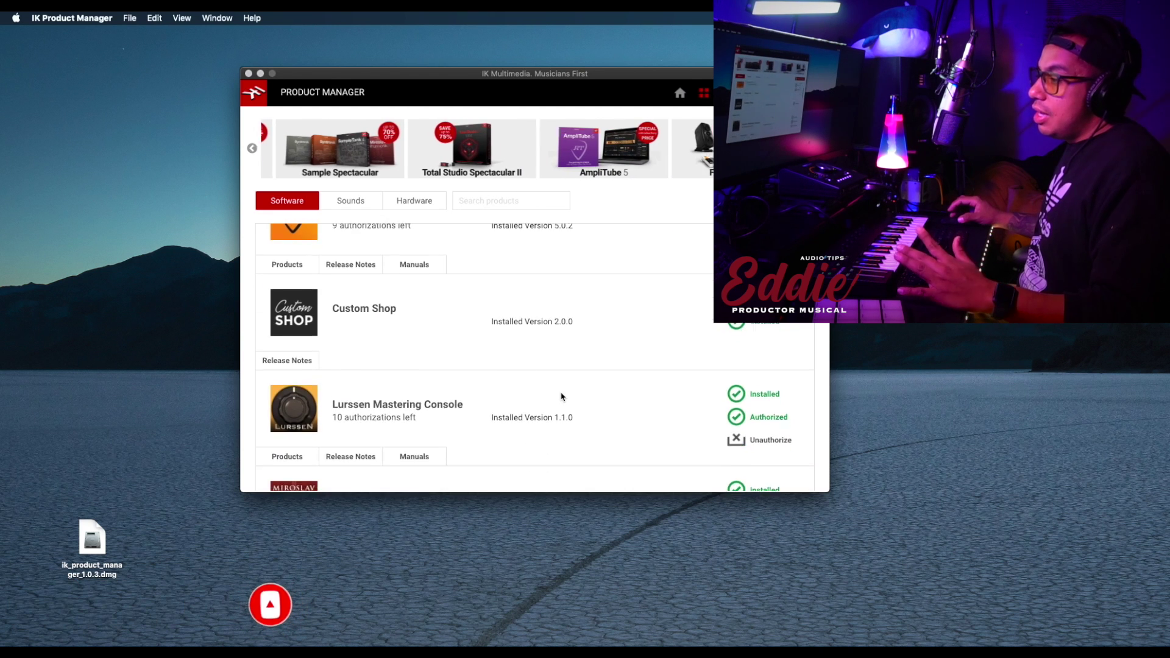
{"action": "scroll", "coordinate": [561, 397], "scroll_direction": "down", "scroll_amount": 5}
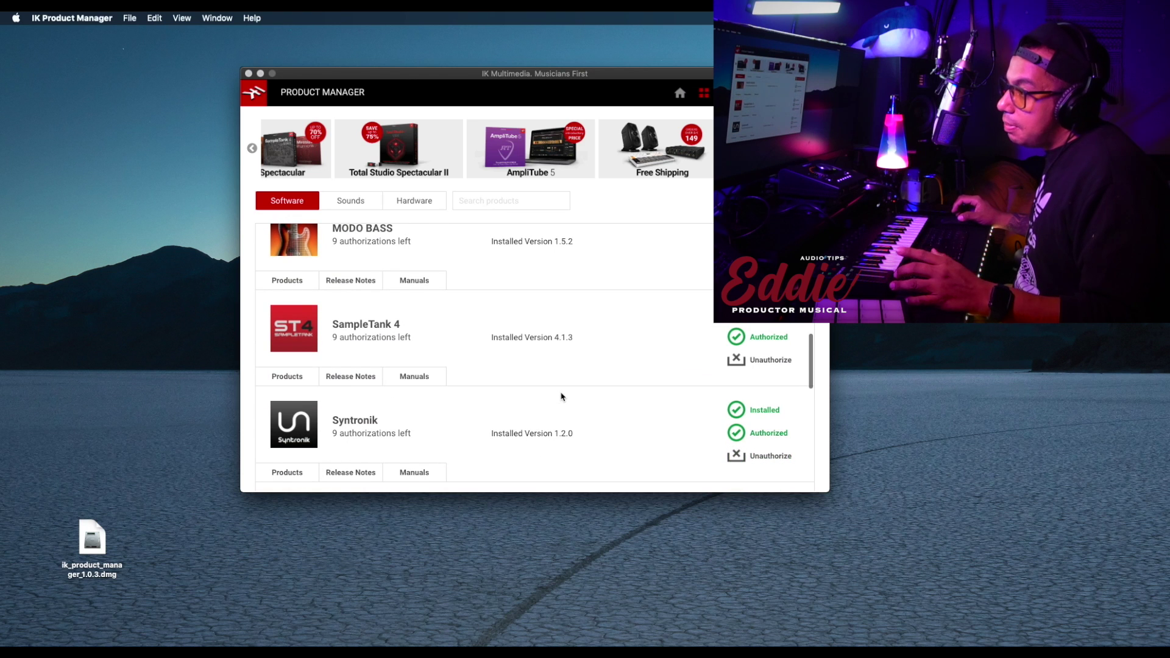
{"action": "left_click", "coordinate": [392, 322]}
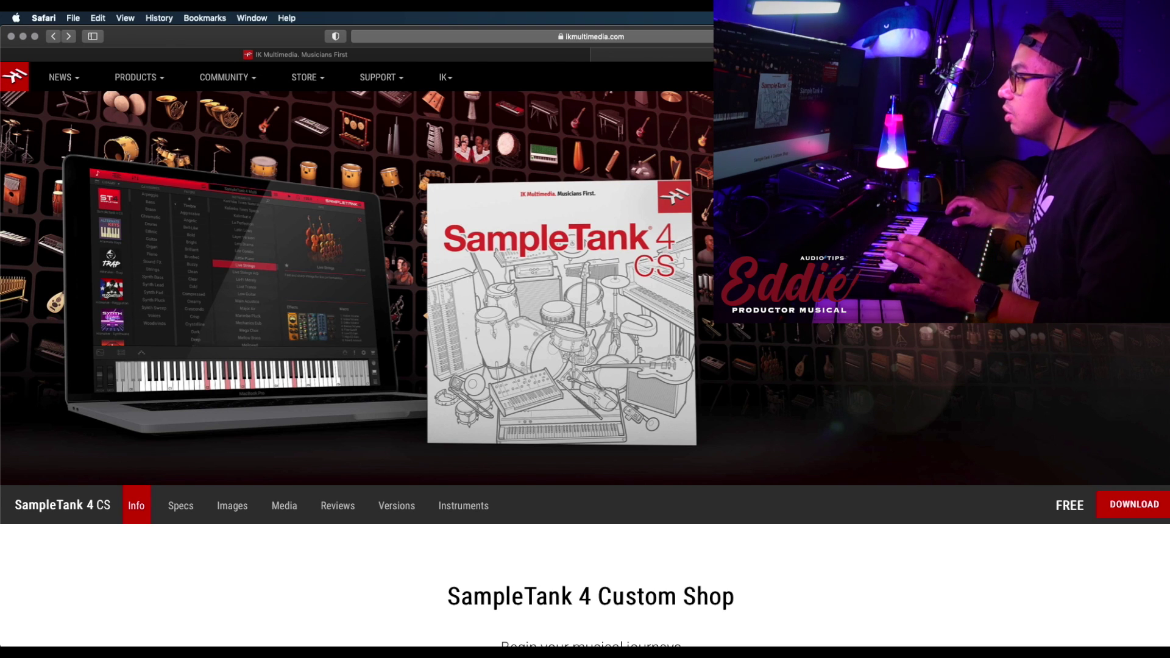
Step: Review the SampleTank 4 Custom Shop page with its free download in Safari, then return to IK Product Manager
{"action": "scroll", "coordinate": [586, 335], "scroll_direction": "down", "scroll_amount": 4}
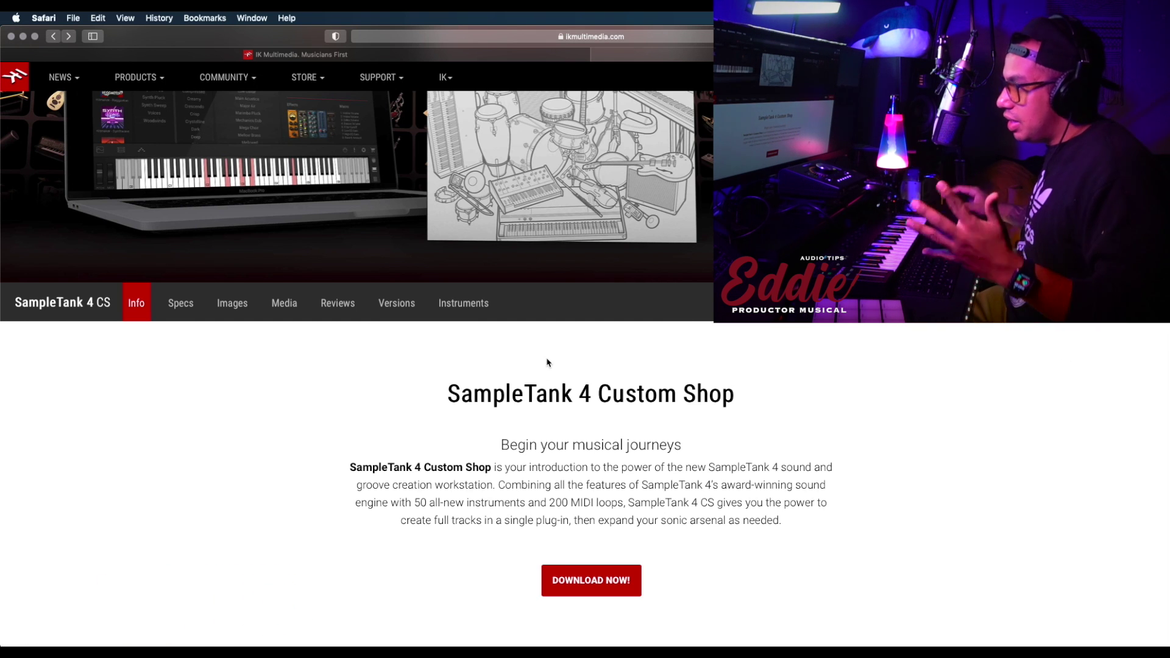
{"action": "scroll", "coordinate": [547, 362], "scroll_direction": "up", "scroll_amount": 4}
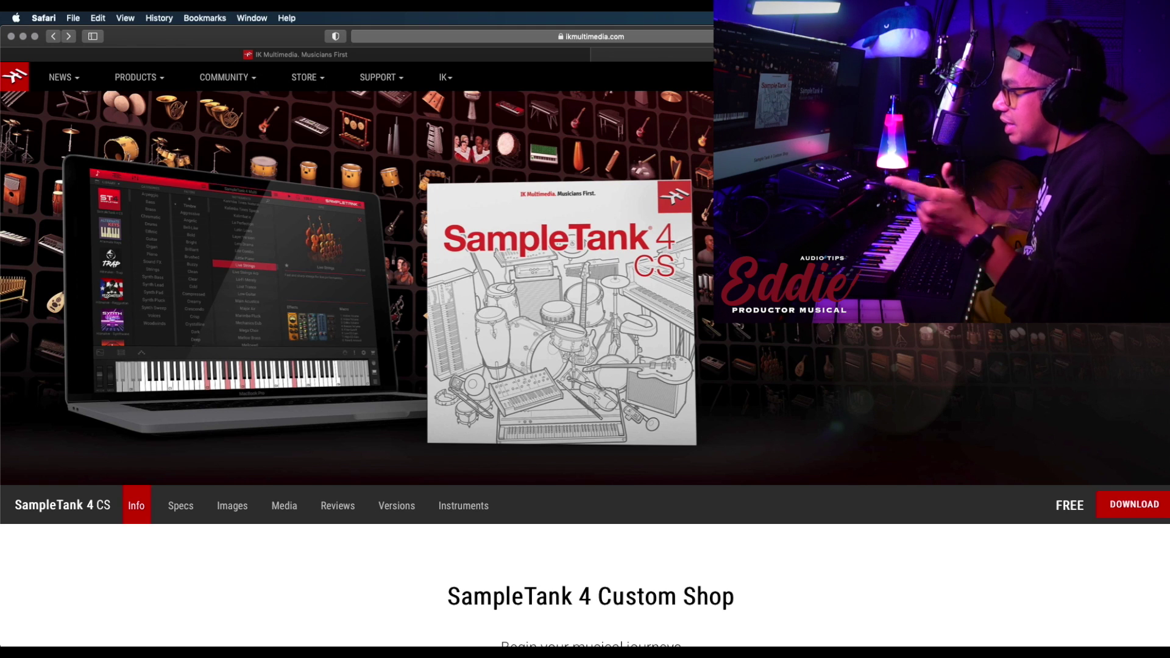
{"action": "scroll", "coordinate": [669, 263], "scroll_direction": "down", "scroll_amount": 5}
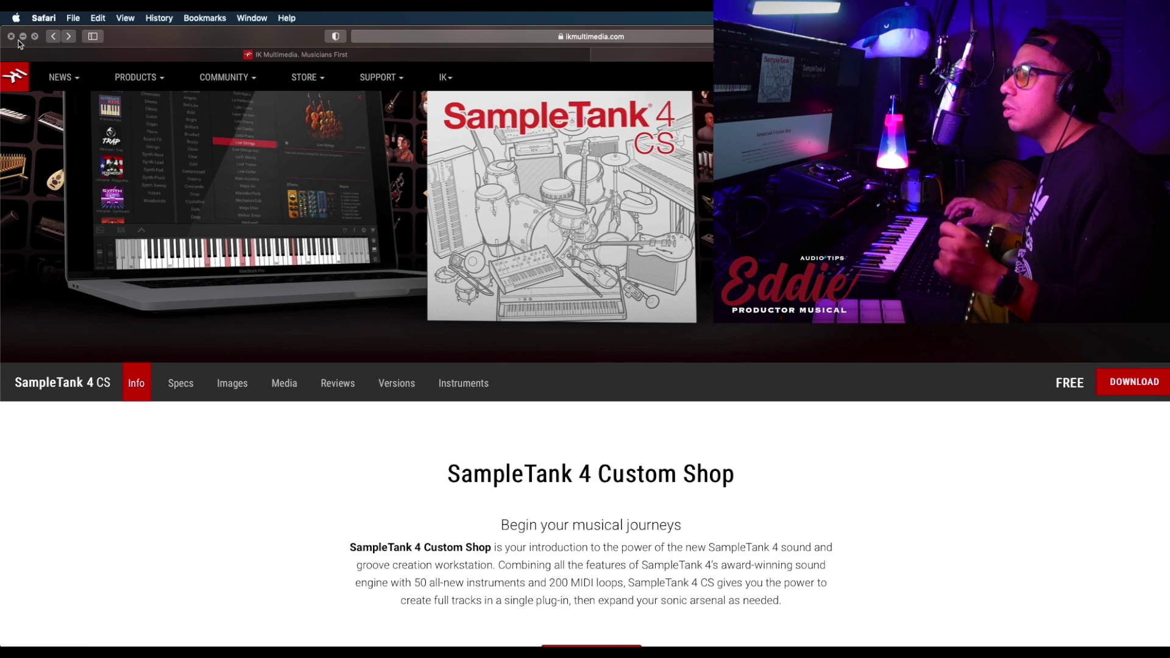
{"action": "left_click", "coordinate": [23, 36]}
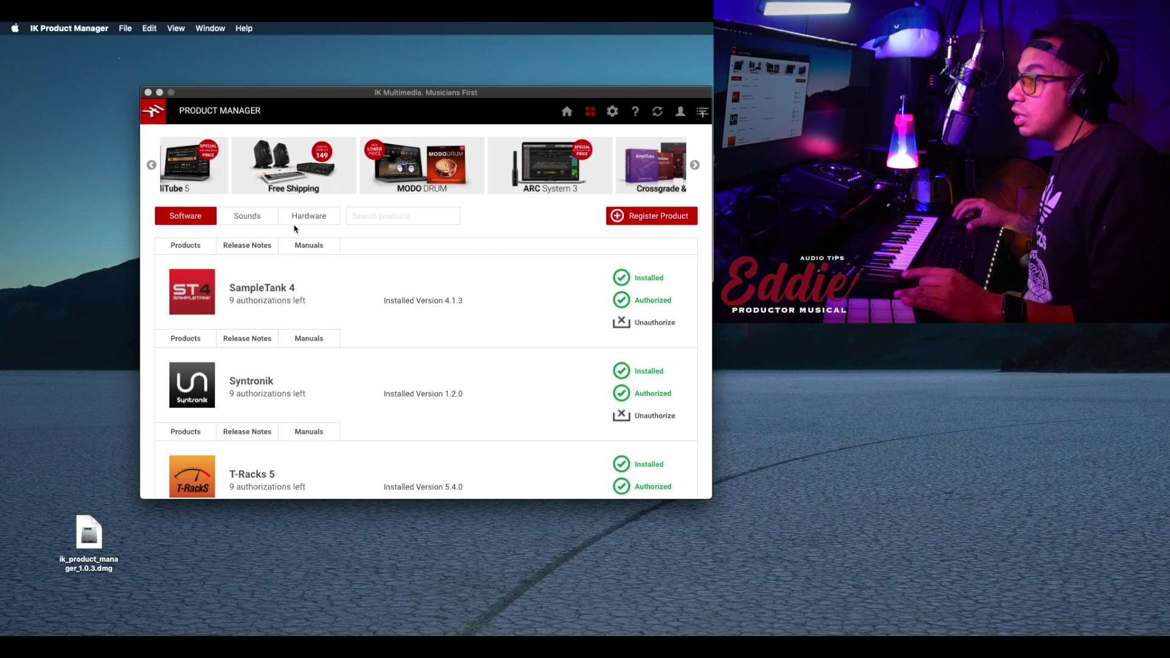
Step: Look up Hitmaker - Synthwave in the Product Manager's sounds list, then close the Product Manager window
{"action": "left_click", "coordinate": [249, 220]}
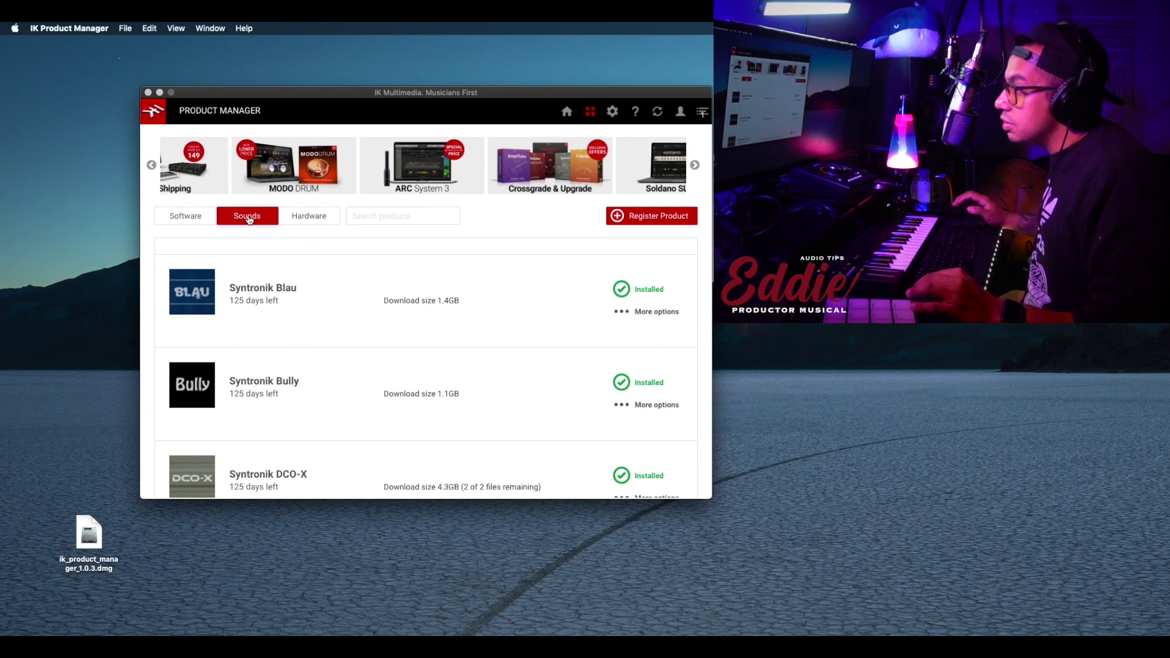
{"action": "scroll", "coordinate": [293, 286], "scroll_direction": "up", "scroll_amount": 10}
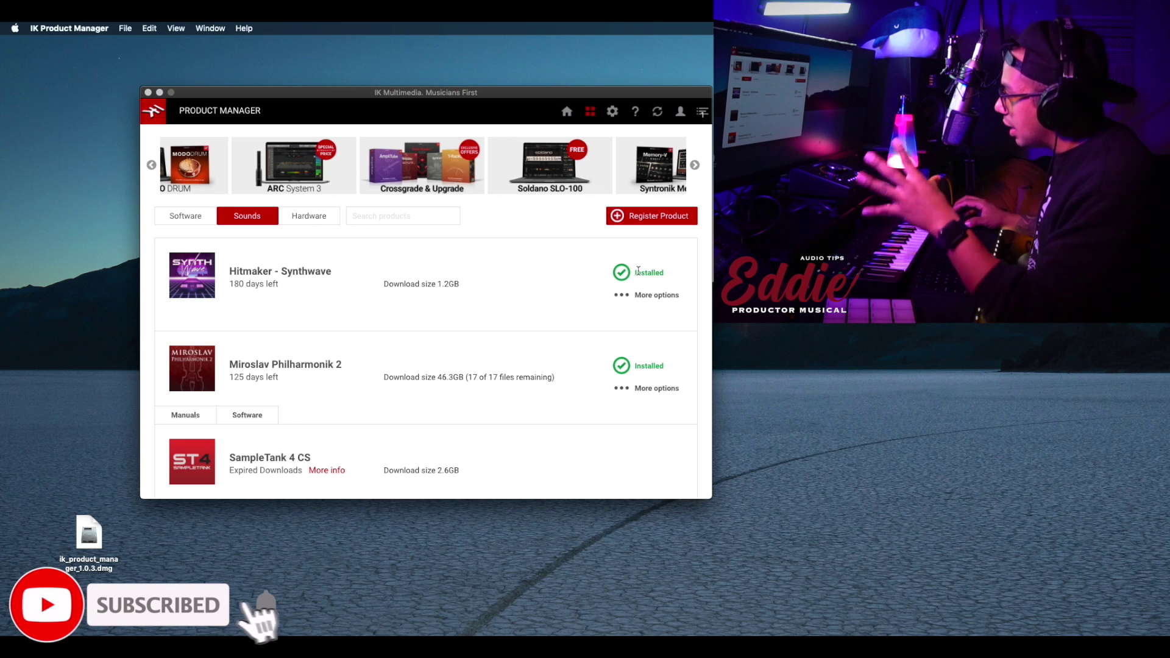
{"action": "left_click", "coordinate": [148, 92]}
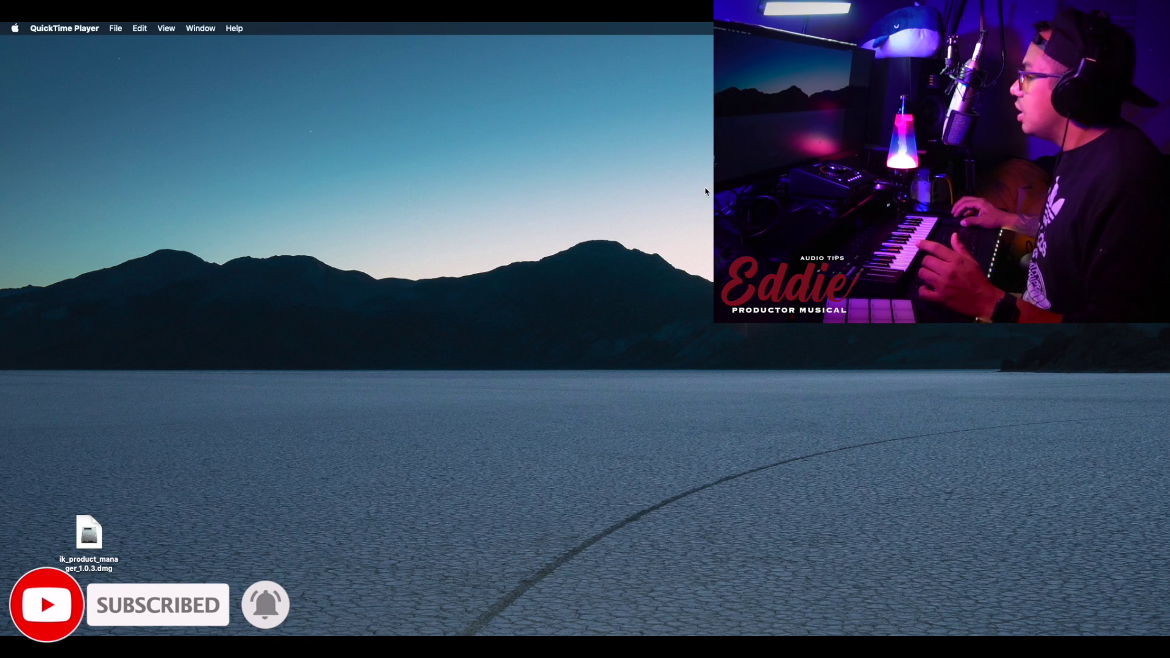
Step: Launch SampleTank 4, shift its window on the desktop, and open the instrument browser for part 1
{"action": "left_click", "coordinate": [739, 608]}
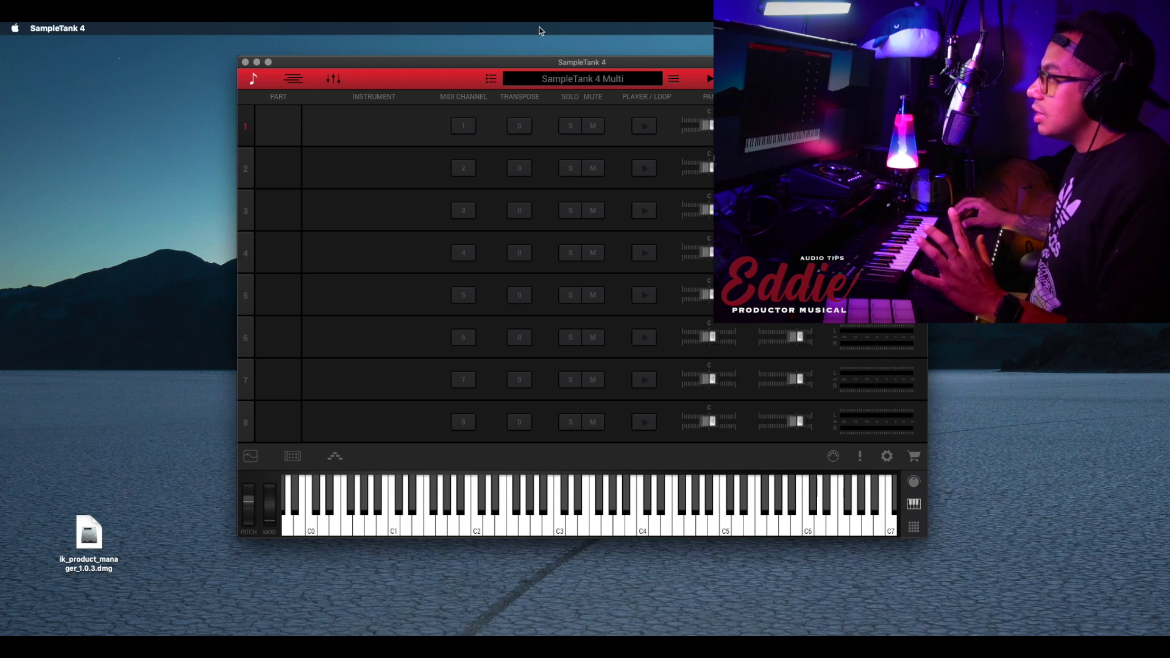
{"action": "left_click_drag", "start_coordinate": [514, 63], "coordinate": [478, 58]}
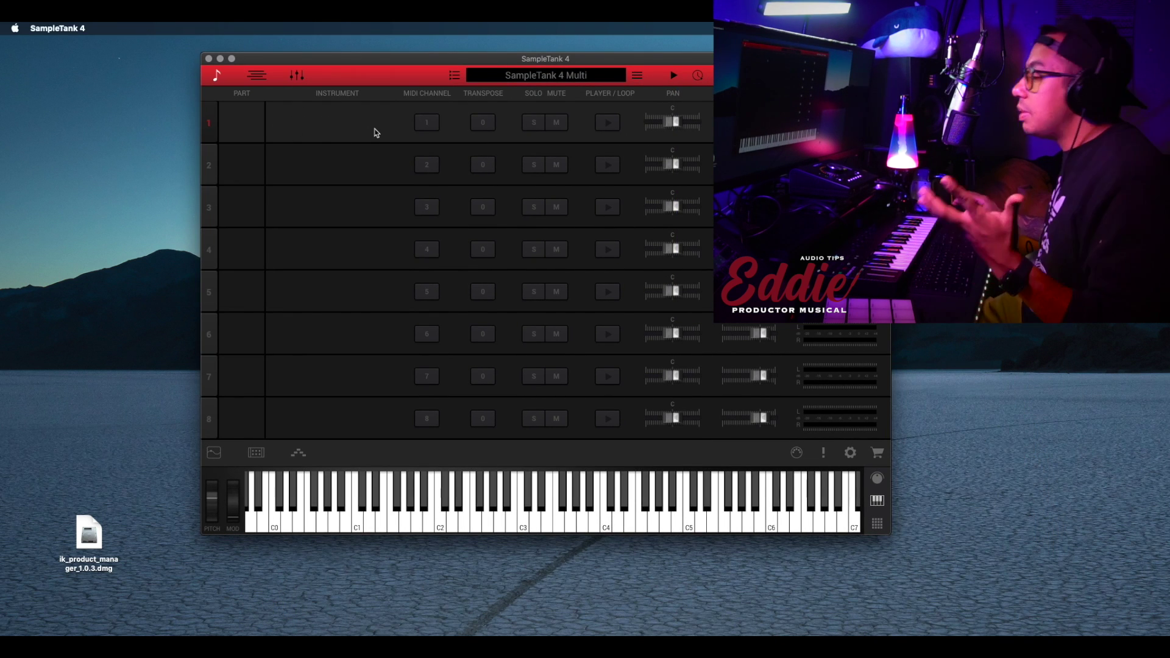
{"action": "mouse_move", "coordinate": [348, 130]}
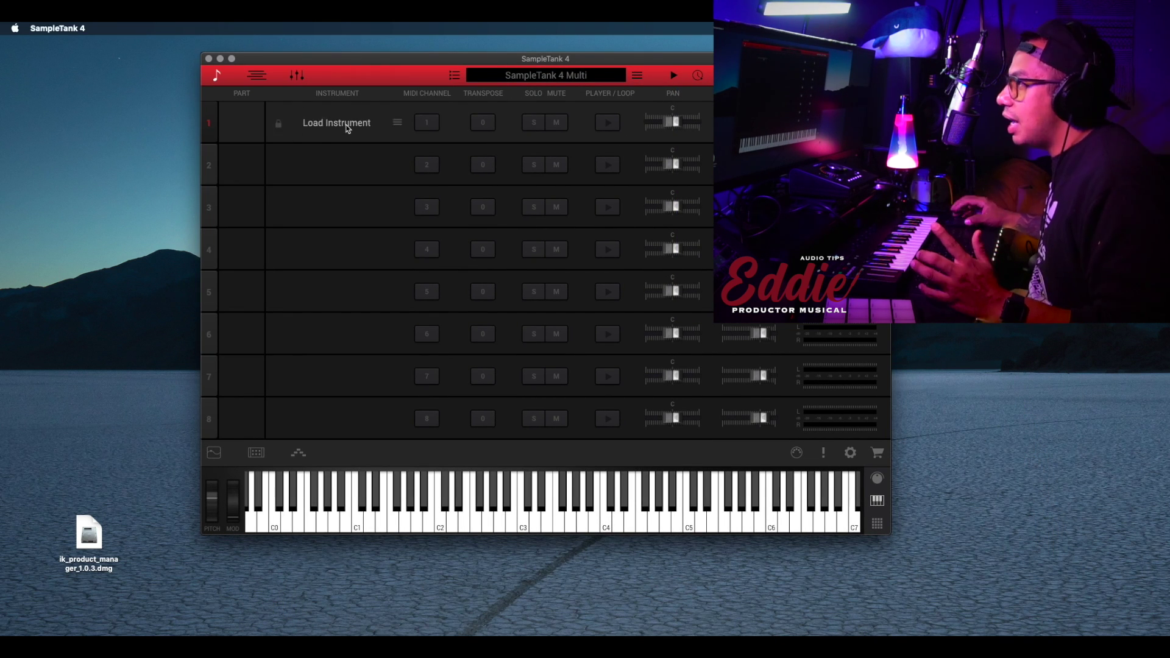
{"action": "left_click", "coordinate": [348, 129]}
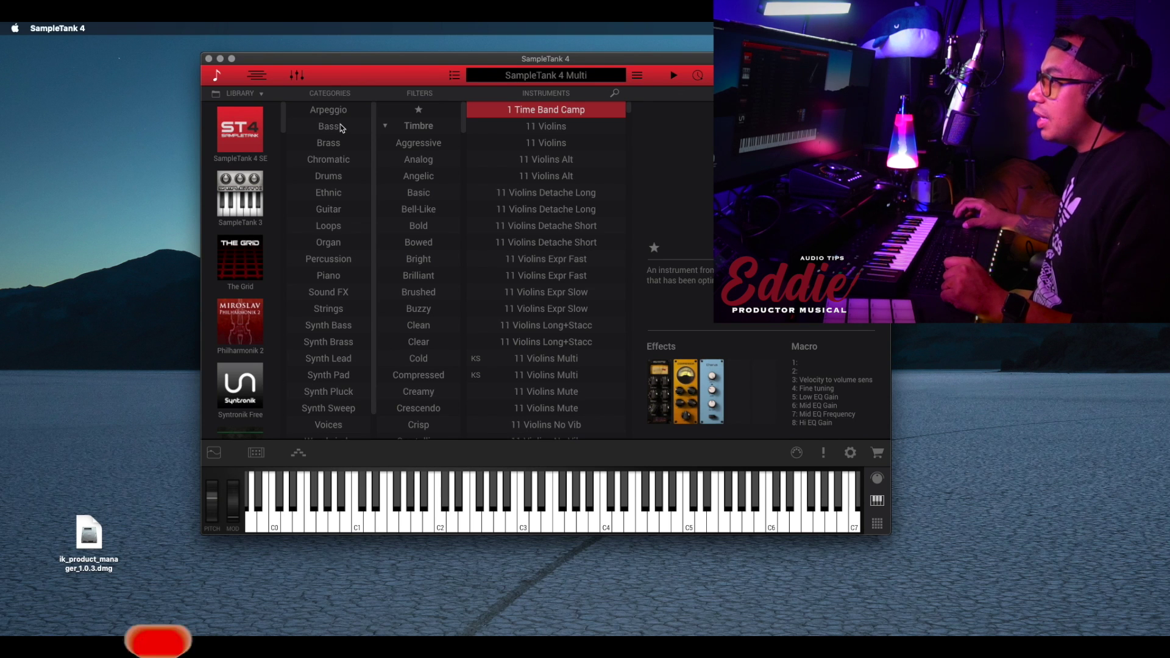
Step: Filter the instrument browser to the unlocked Hitmaker - Synthwave library
{"action": "scroll", "coordinate": [242, 181], "scroll_direction": "down", "scroll_amount": 10}
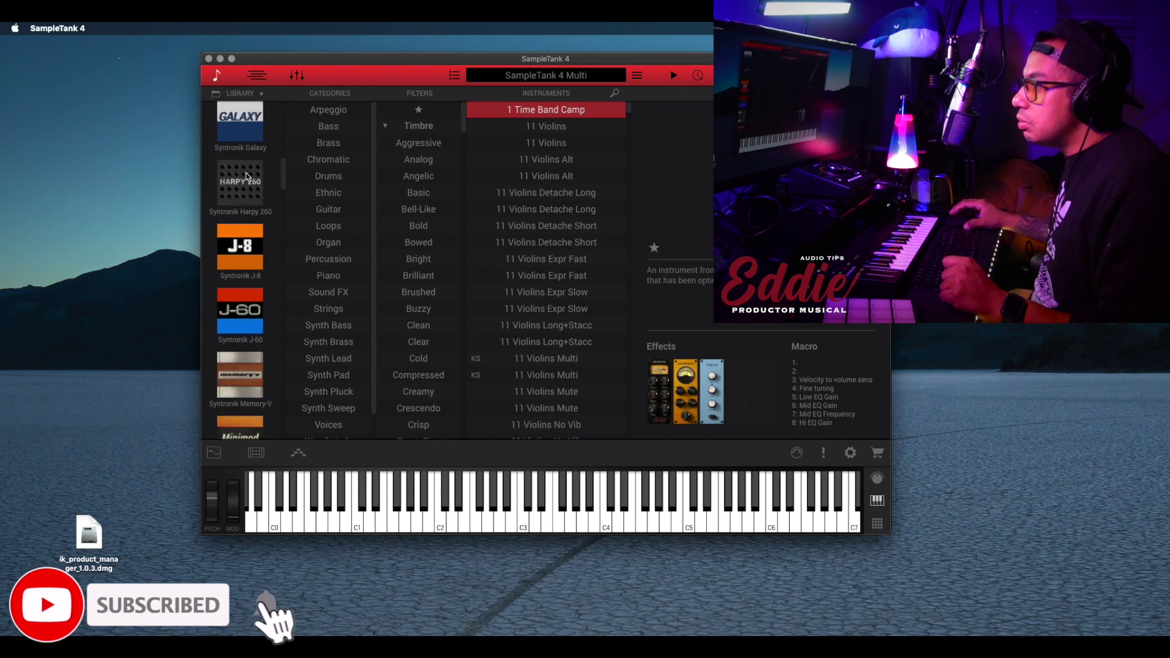
{"action": "scroll", "coordinate": [247, 177], "scroll_direction": "down", "scroll_amount": 15}
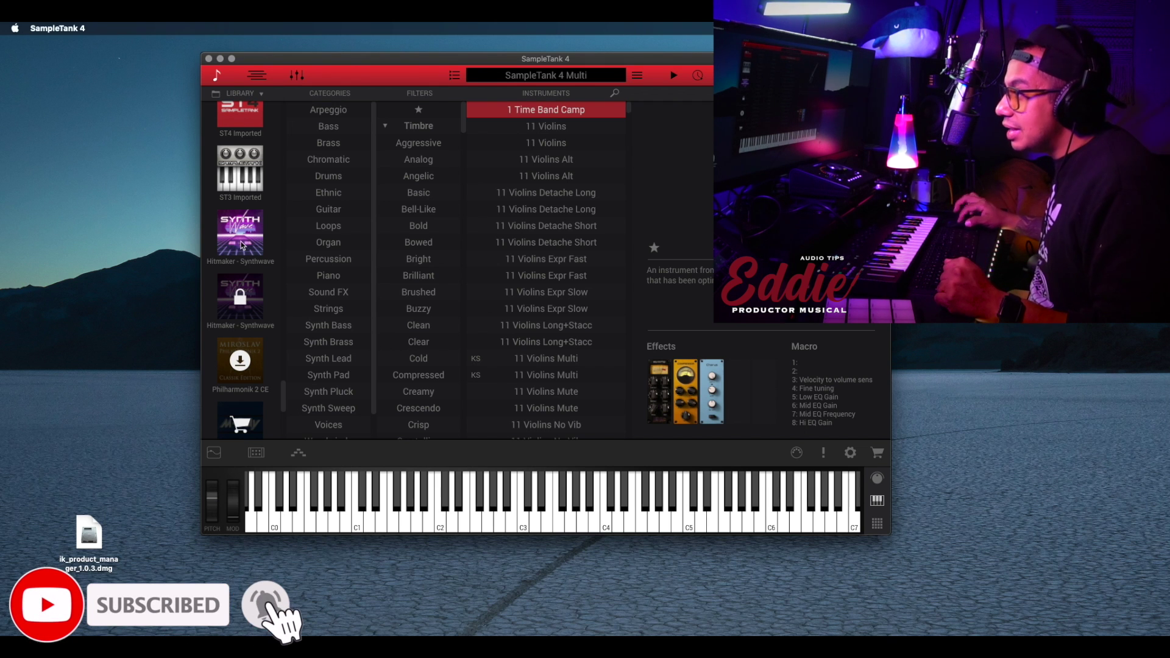
{"action": "left_click", "coordinate": [242, 243]}
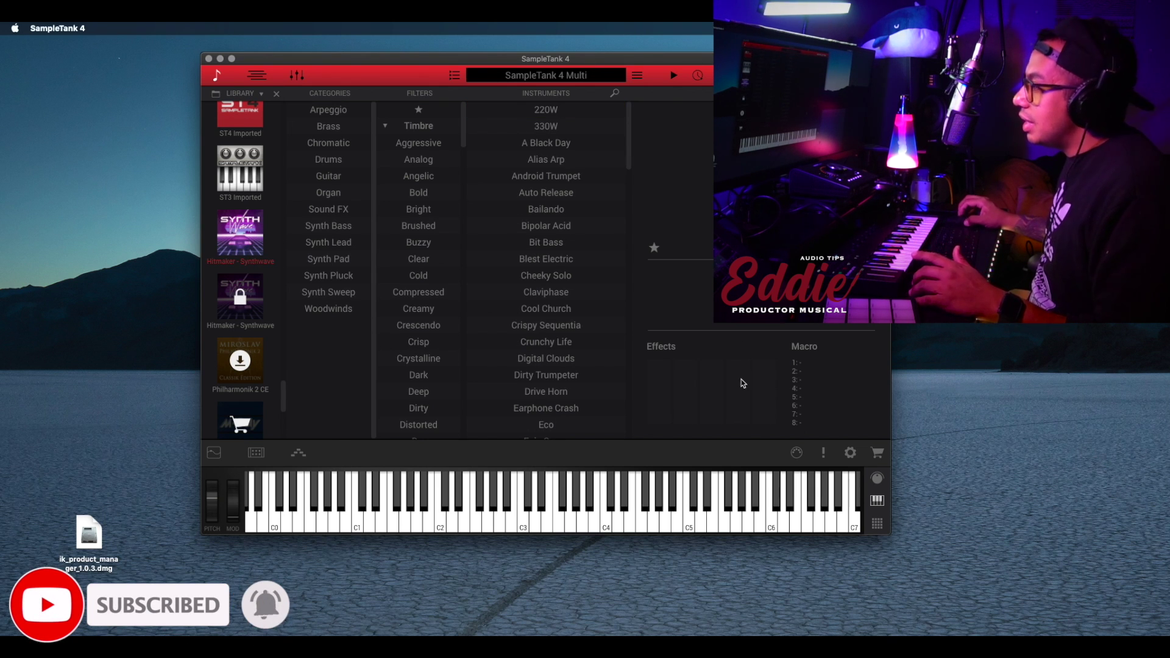
Step: Review the Sound Content folders and rescan option in SampleTank's settings, then close the settings
{"action": "left_click", "coordinate": [850, 452]}
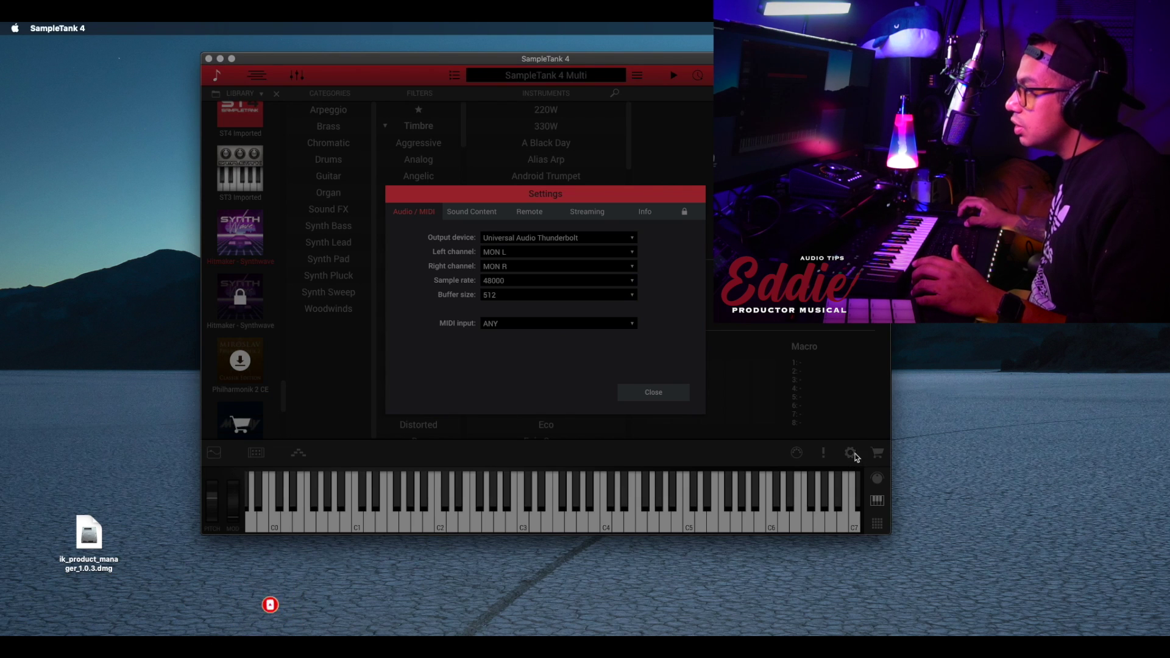
{"action": "left_click", "coordinate": [471, 211]}
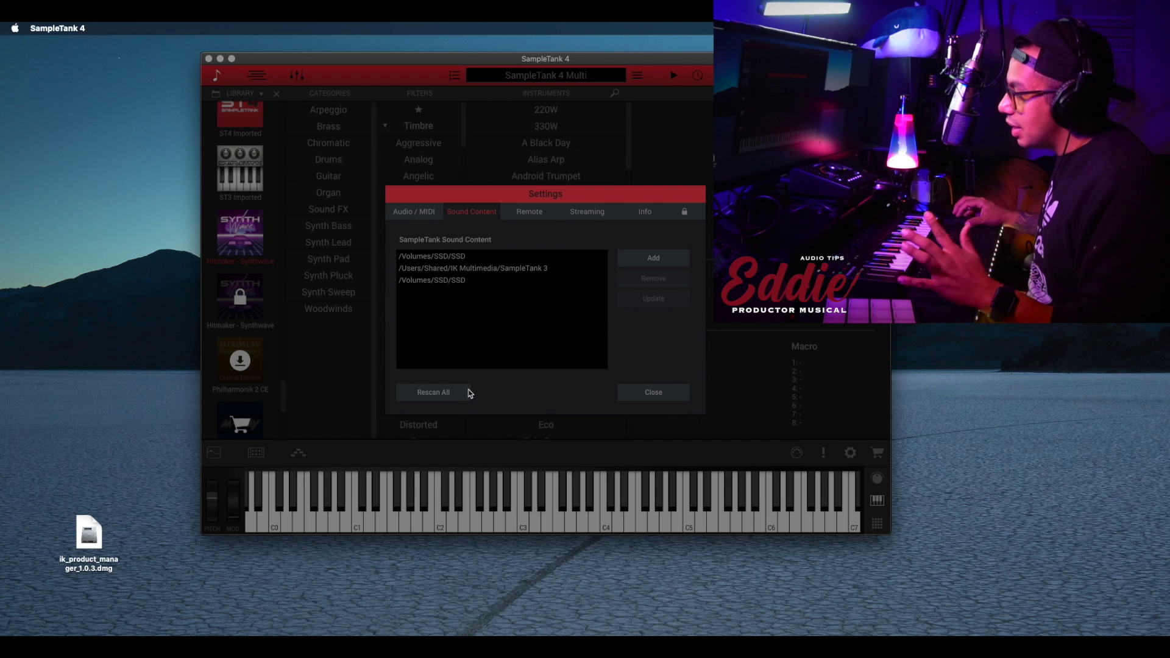
{"action": "left_click", "coordinate": [673, 397]}
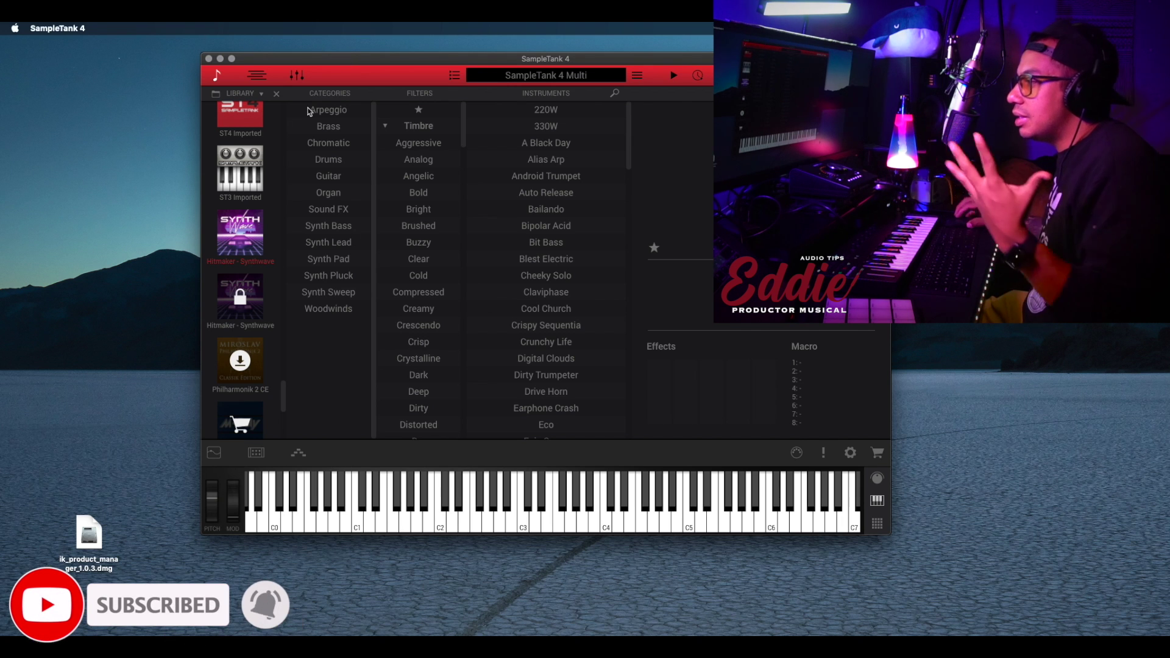
Step: Toggle the Hitmaker - Synthwave library filter off and on, and browse its instruments from 220W down to Synthwave Vocoder Stabs 1
{"action": "left_click", "coordinate": [249, 241]}
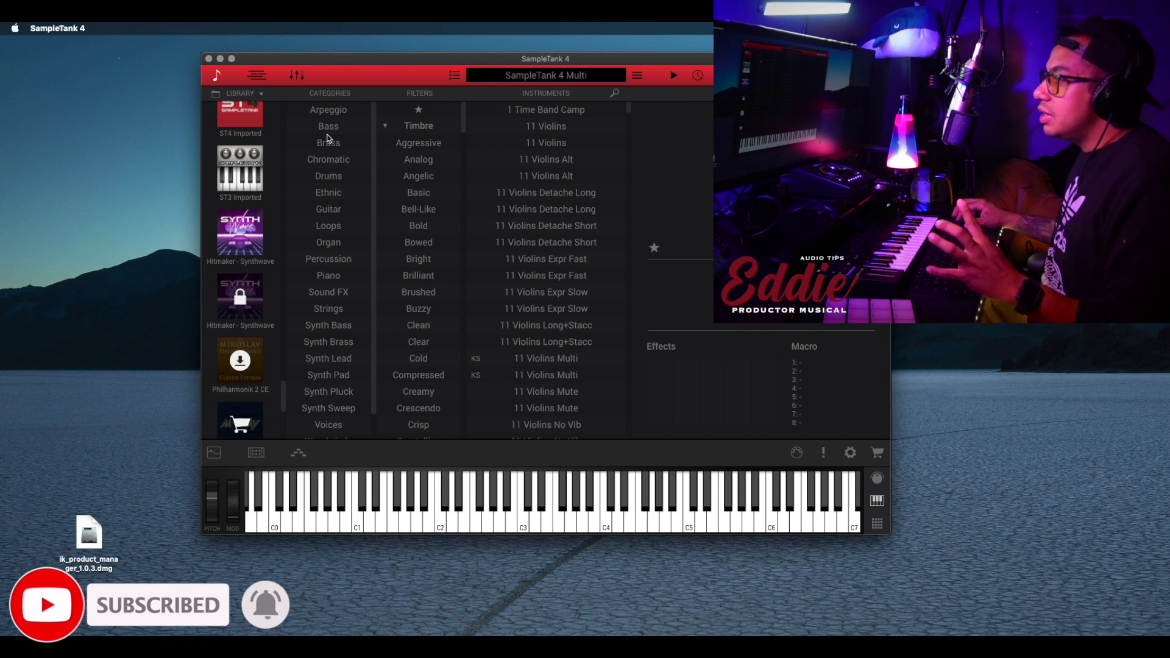
{"action": "left_click", "coordinate": [250, 243]}
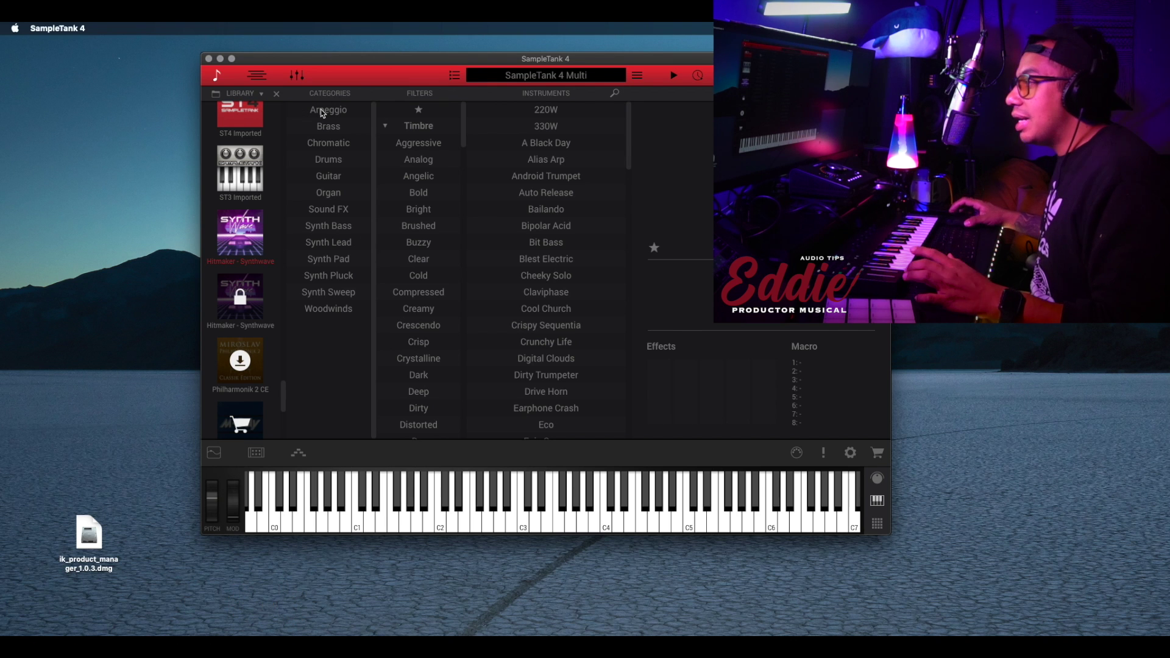
{"action": "left_click", "coordinate": [546, 111]}
{"action": "scroll", "coordinate": [558, 160], "scroll_direction": "down", "scroll_amount": 10}
{"action": "left_click", "coordinate": [561, 163]}
{"action": "scroll", "coordinate": [561, 161], "scroll_direction": "up", "scroll_amount": 1}
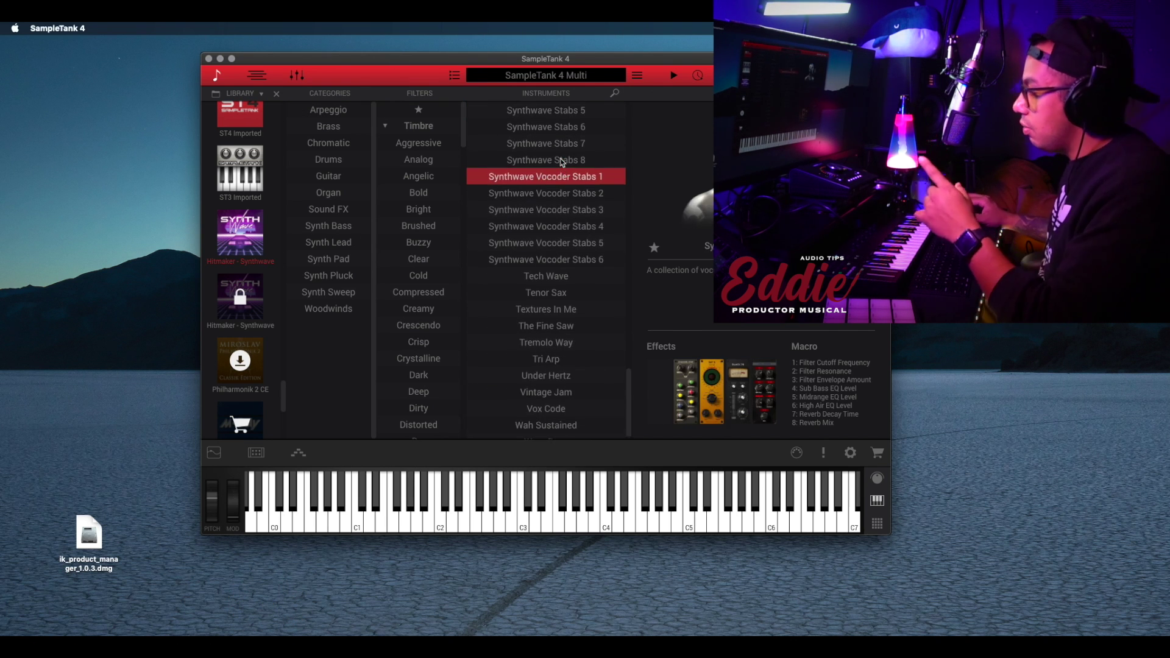
Step: Browse back up the instrument list from Synthwave Vocoder Stabs 1 through Synthwave Stabs 3 and Roundabout to Alias Arp
{"action": "key", "text": "Up"}
{"action": "key", "text": "Up"}
{"action": "key", "text": "Up"}
{"action": "key", "text": "Up"}
{"action": "key", "text": "Up"}
{"action": "key", "text": "Up"}
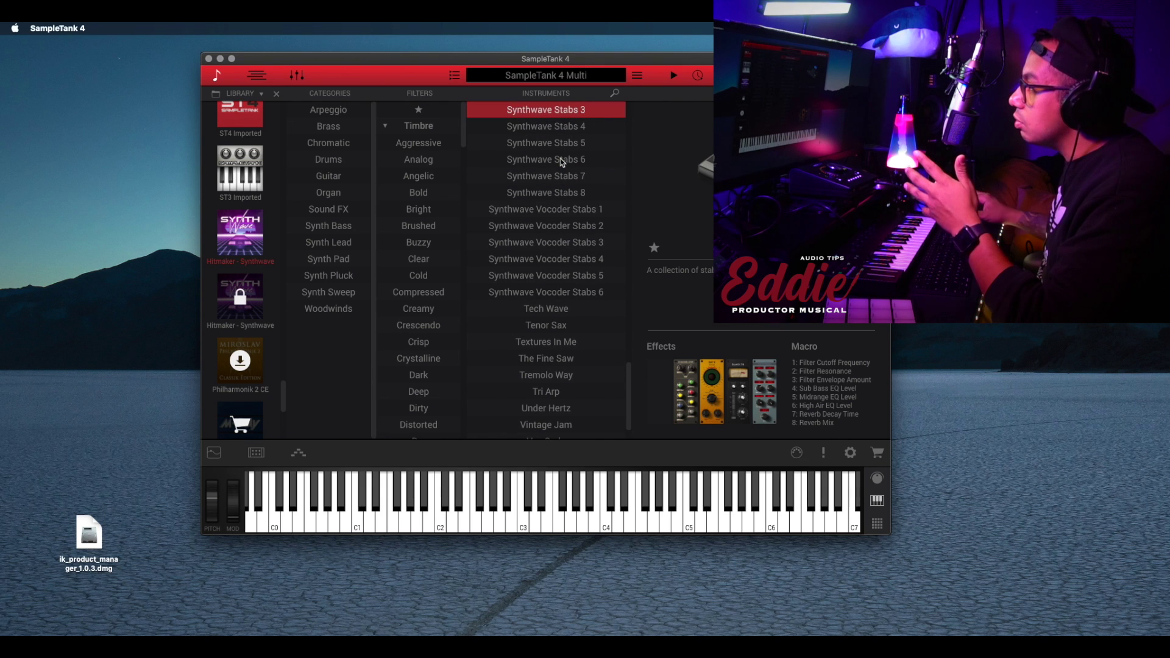
{"action": "scroll", "coordinate": [562, 162], "scroll_direction": "up", "scroll_amount": 3}
{"action": "scroll", "coordinate": [561, 160], "scroll_direction": "up", "scroll_amount": 2}
{"action": "left_click", "coordinate": [561, 160]}
{"action": "scroll", "coordinate": [561, 160], "scroll_direction": "up", "scroll_amount": 5}
{"action": "left_click", "coordinate": [560, 160]}
{"action": "scroll", "coordinate": [561, 160], "scroll_direction": "up", "scroll_amount": 8}
{"action": "left_click", "coordinate": [561, 159]}
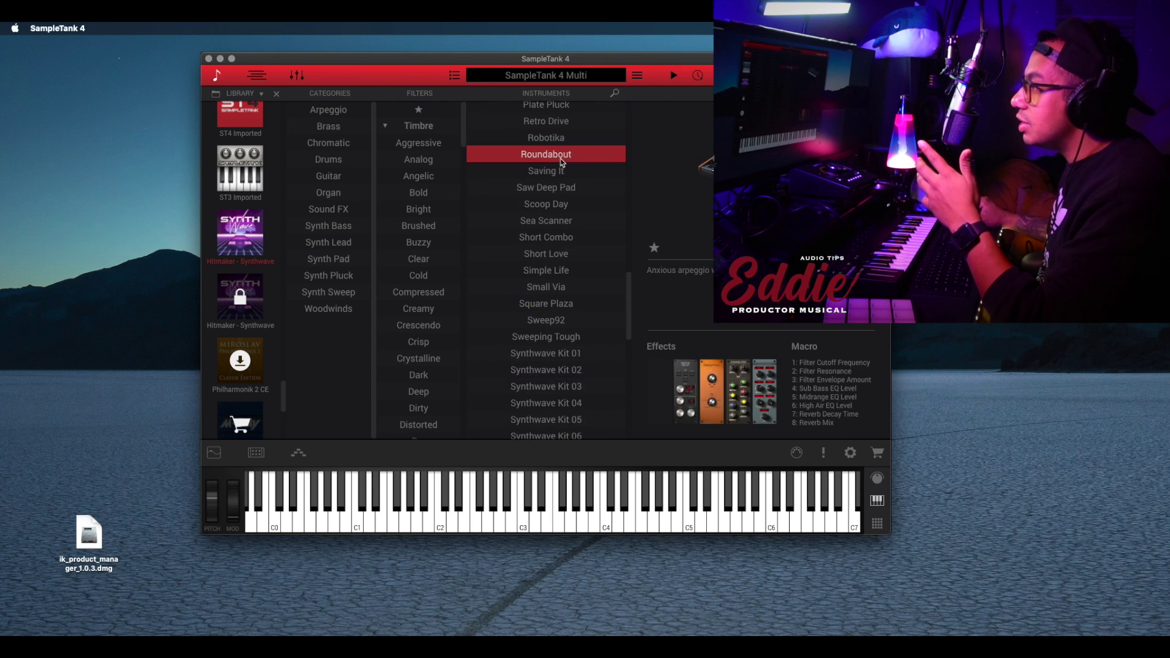
{"action": "scroll", "coordinate": [561, 159], "scroll_direction": "up", "scroll_amount": 10}
{"action": "left_click", "coordinate": [561, 160]}
{"action": "scroll", "coordinate": [561, 159], "scroll_direction": "up", "scroll_amount": 10}
{"action": "left_click", "coordinate": [561, 159]}
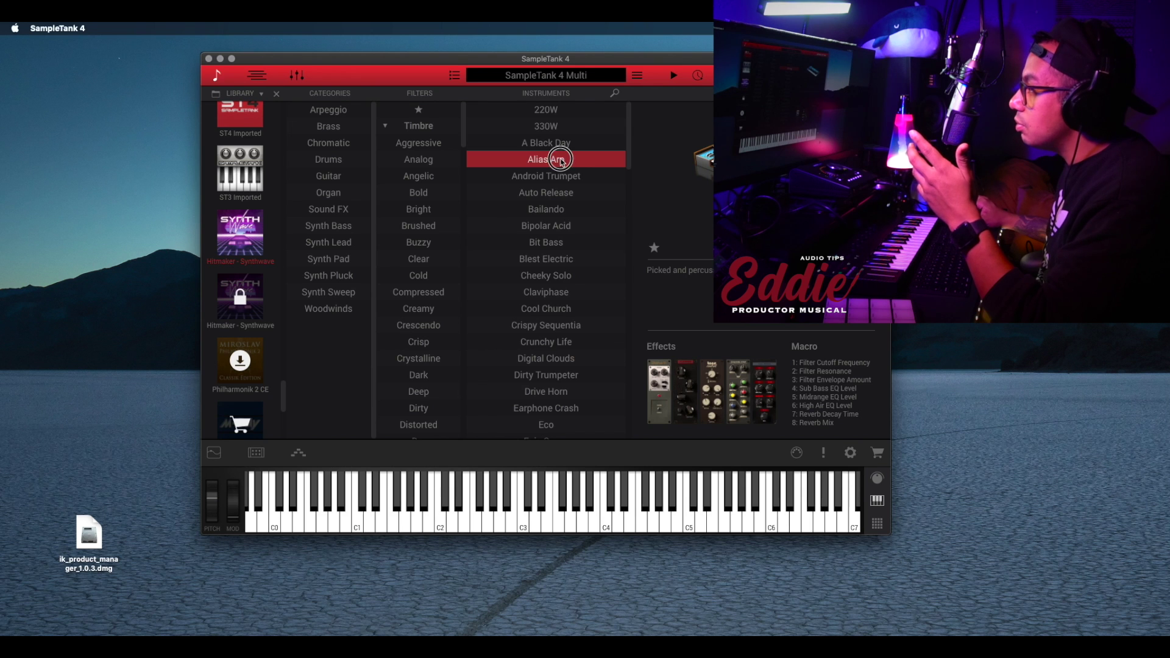
Step: Audition the instruments Eco, Epic Seven, Evening Pluck, Feedback Style, First Trance, Frame Gate and Hellish Scream
{"action": "left_click", "coordinate": [547, 424]}
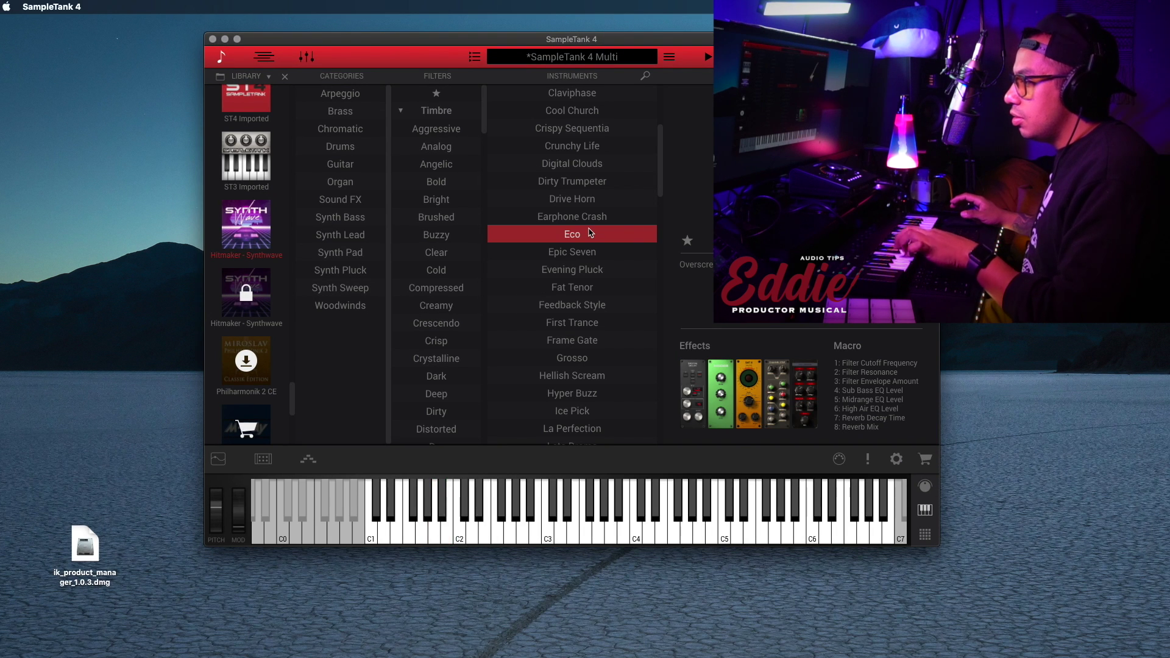
{"action": "left_click", "coordinate": [596, 250]}
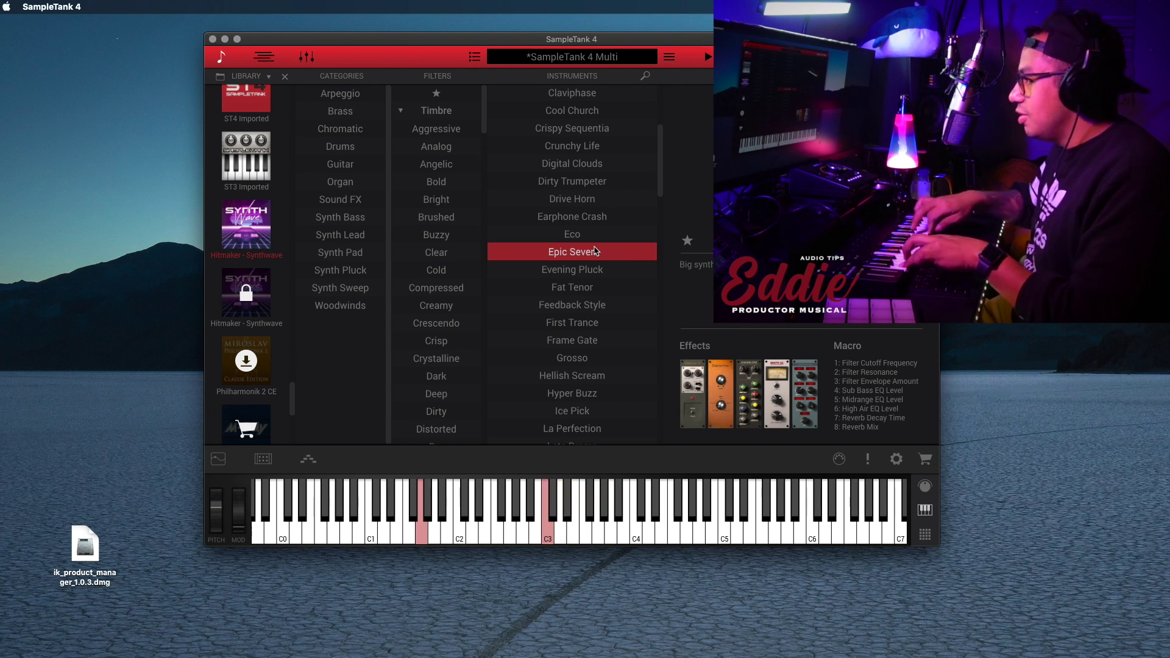
{"action": "left_click", "coordinate": [590, 270]}
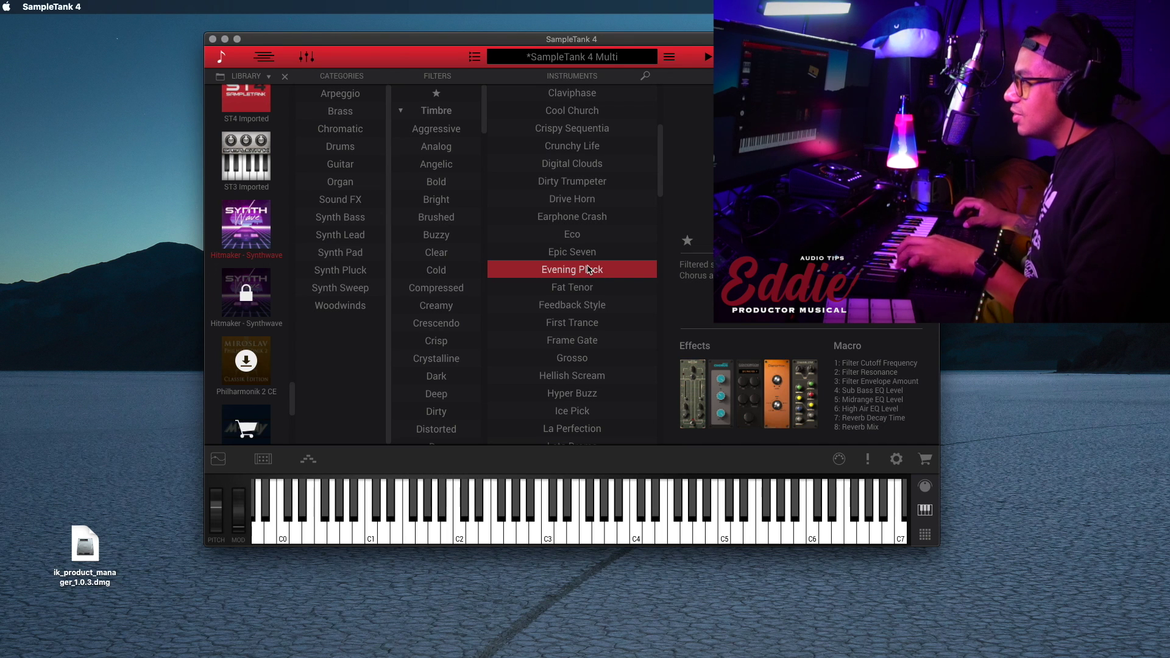
{"action": "left_click", "coordinate": [601, 311]}
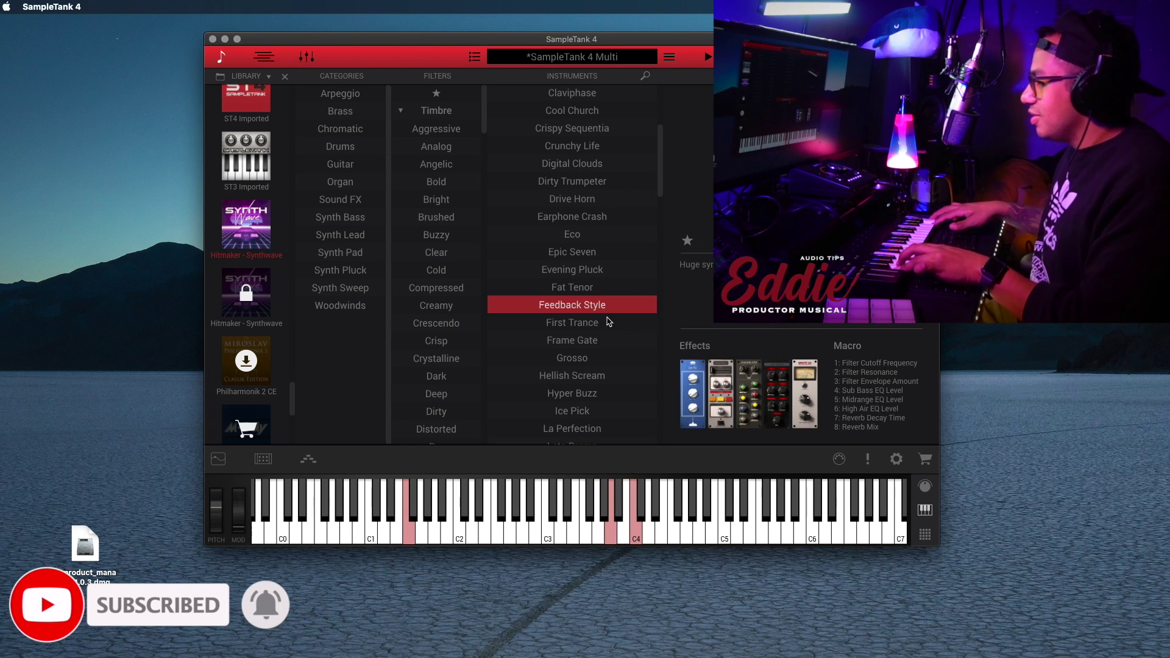
{"action": "left_click", "coordinate": [607, 322]}
{"action": "left_click", "coordinate": [602, 345]}
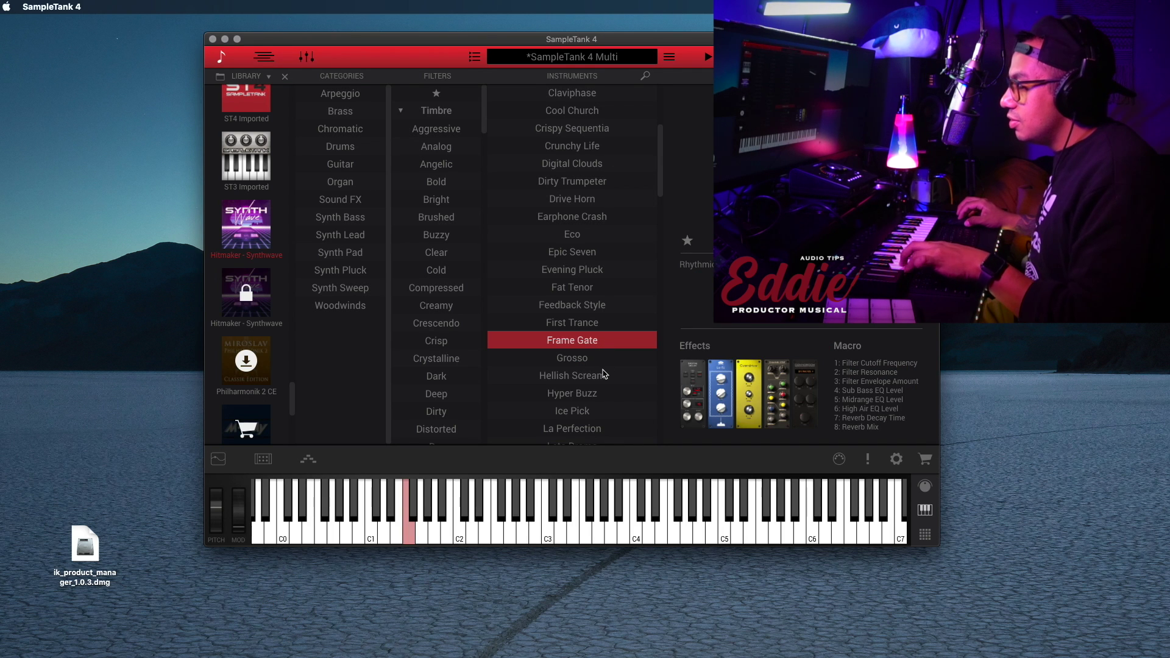
{"action": "left_click", "coordinate": [604, 375]}
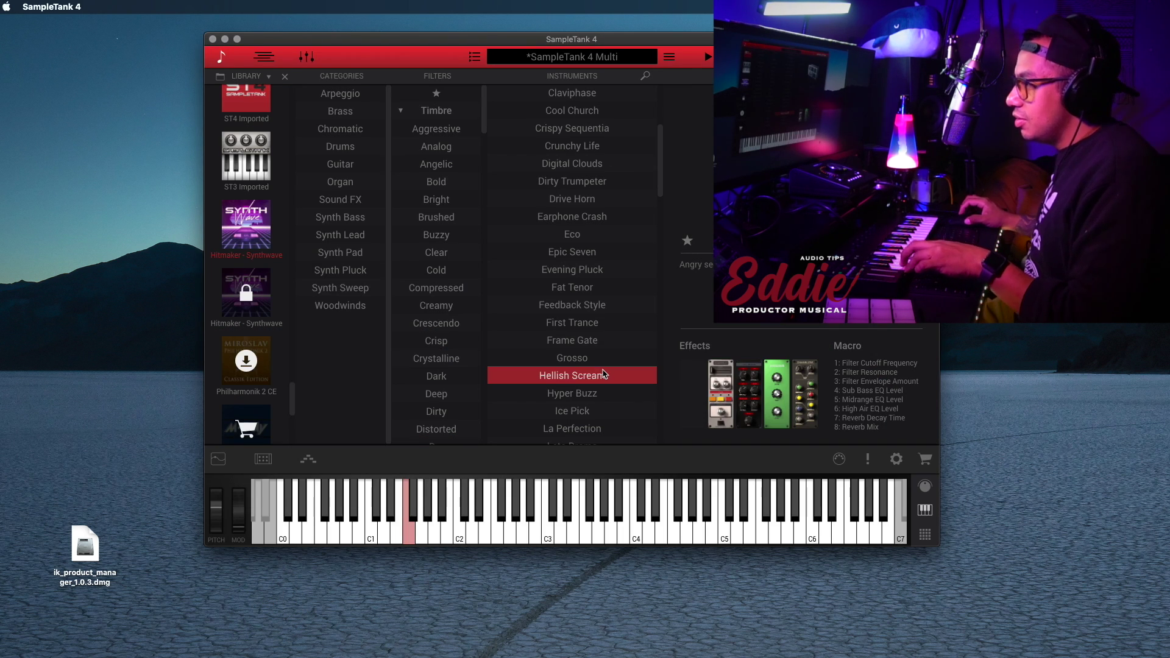
Step: Continue down the instrument list and audition Sea Scanner
{"action": "scroll", "coordinate": [602, 371], "scroll_direction": "down", "scroll_amount": 5}
{"action": "left_click", "coordinate": [604, 371]}
{"action": "scroll", "coordinate": [603, 374], "scroll_direction": "down", "scroll_amount": 5}
{"action": "left_click", "coordinate": [603, 371]}
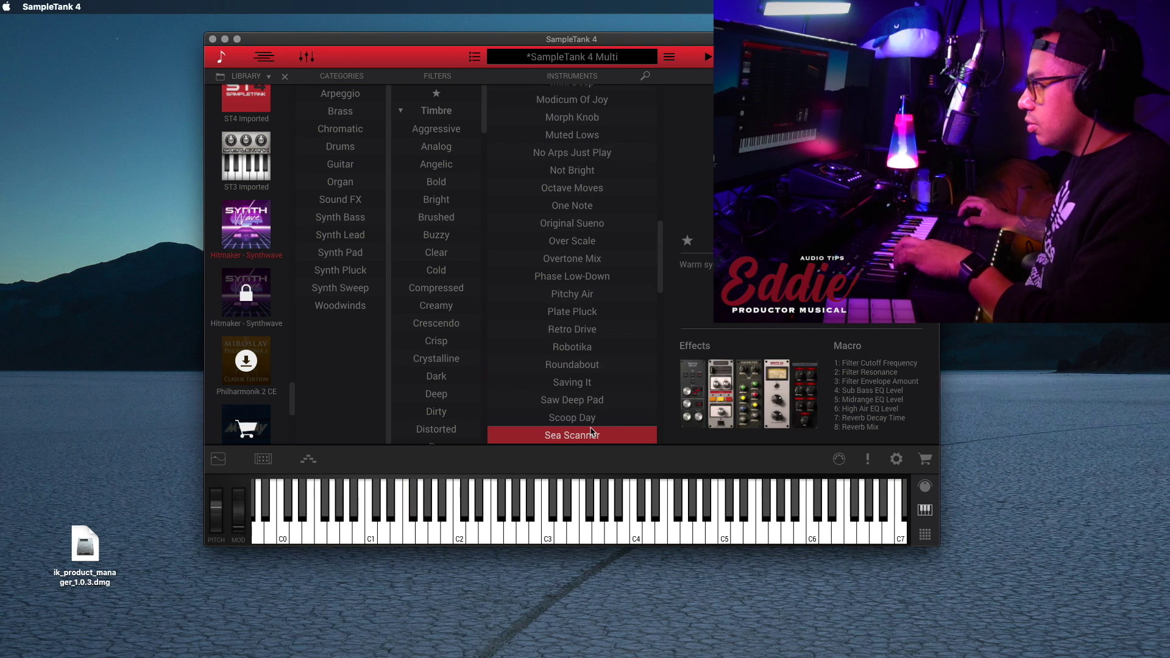
Step: Audition Synthwave Stabs 6, Synthwave Stabs 2 and the drum kit Synthwave Kit 06
{"action": "scroll", "coordinate": [590, 433], "scroll_direction": "down", "scroll_amount": 15}
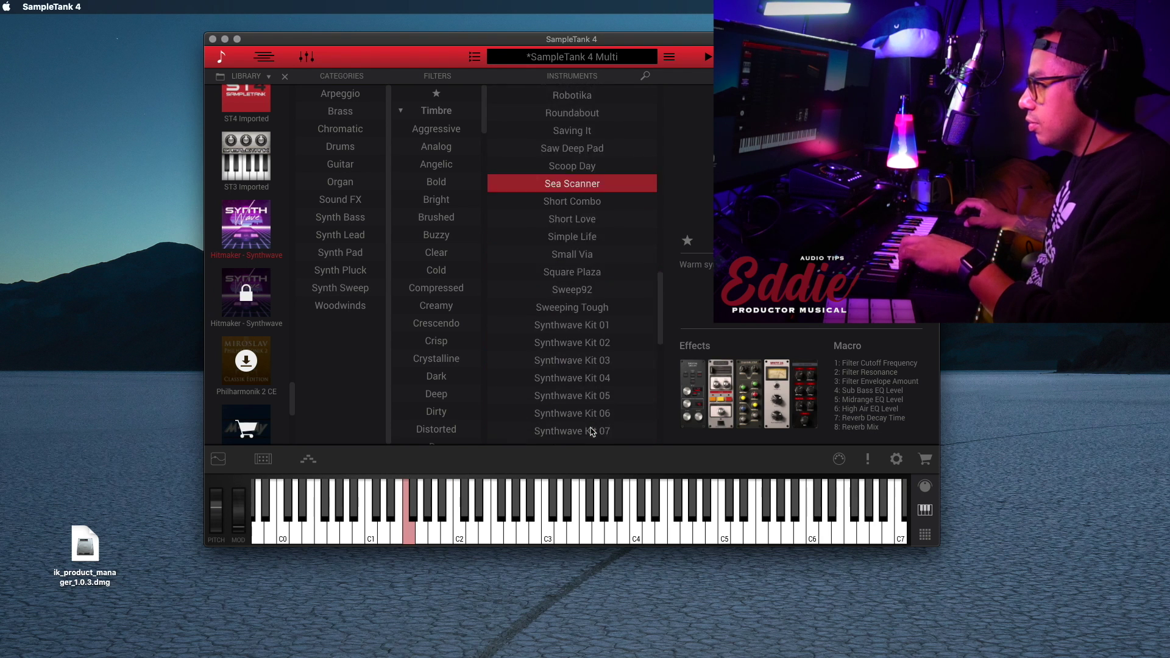
{"action": "left_click", "coordinate": [591, 319]}
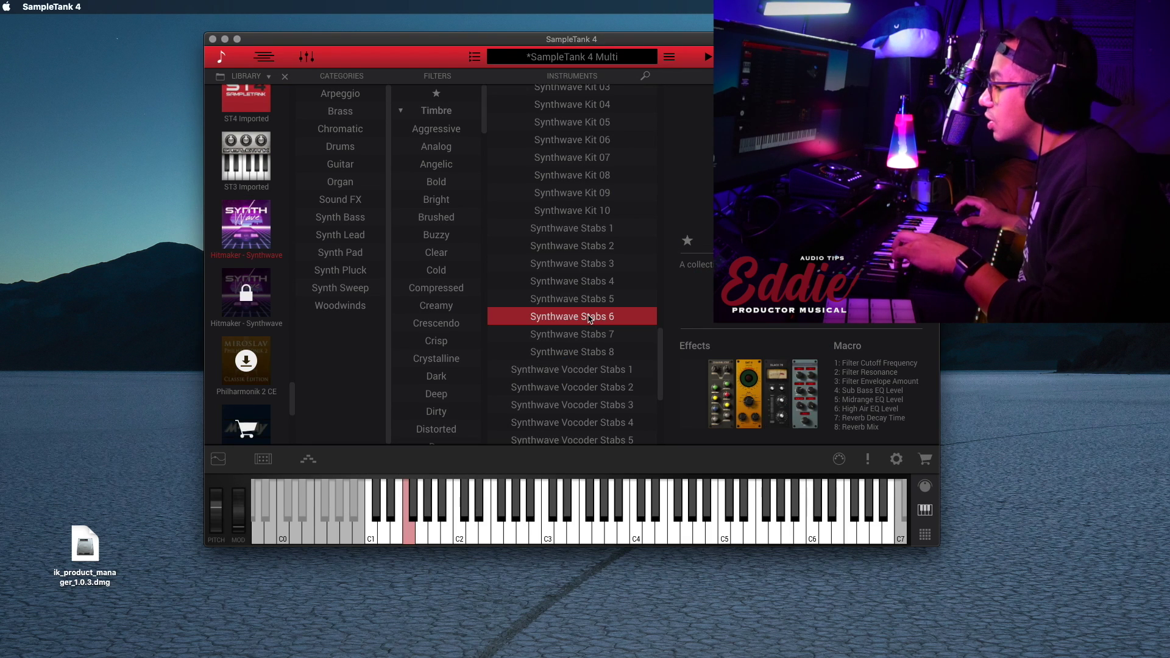
{"action": "left_click", "coordinate": [562, 244]}
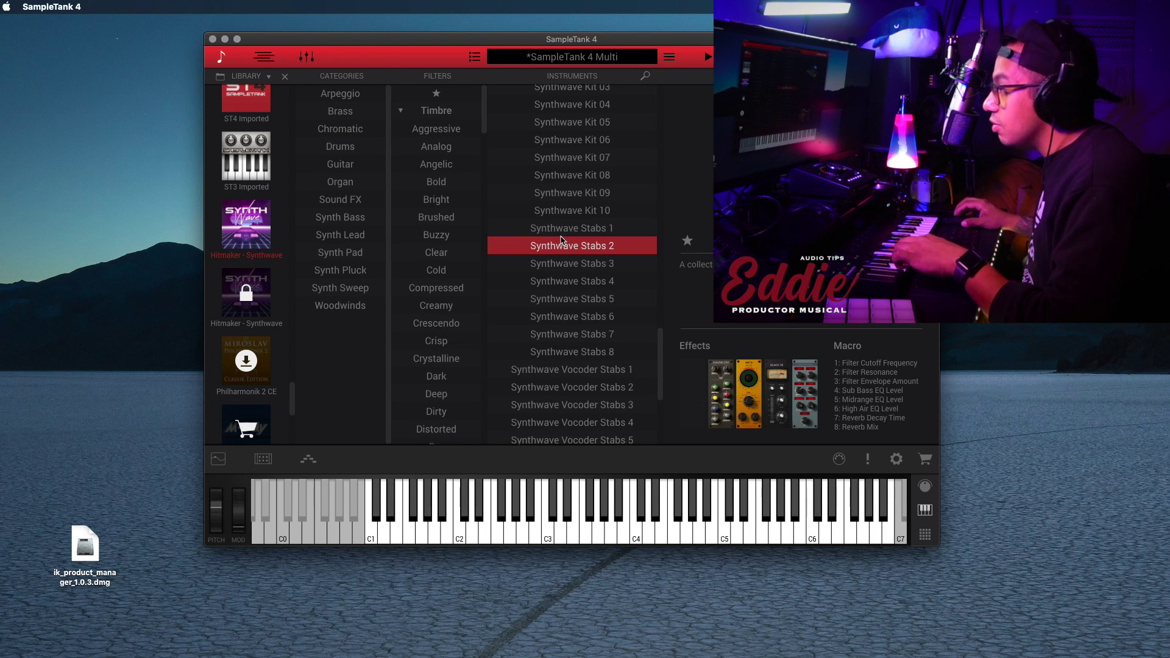
{"action": "left_click", "coordinate": [570, 140]}
{"action": "scroll", "coordinate": [576, 141], "scroll_direction": "up", "scroll_amount": 2}
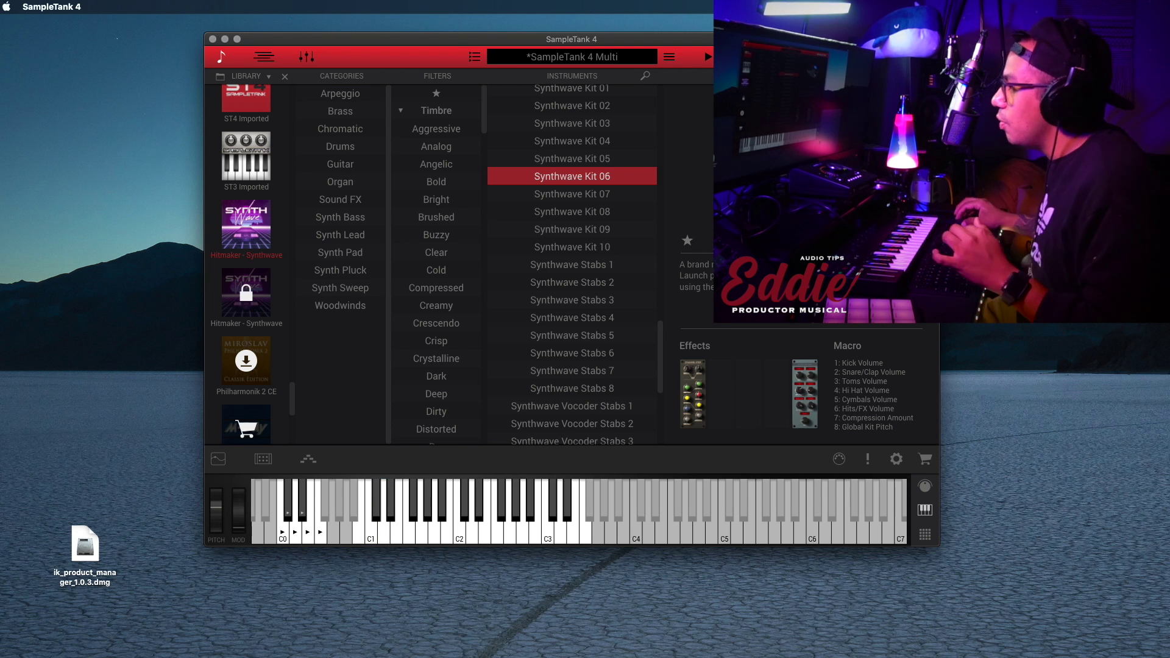
Step: Audition Synthwave Stabs 4 and 6, followed by Synthwave Vocoder Stabs 1 and 4
{"action": "left_click", "coordinate": [607, 324]}
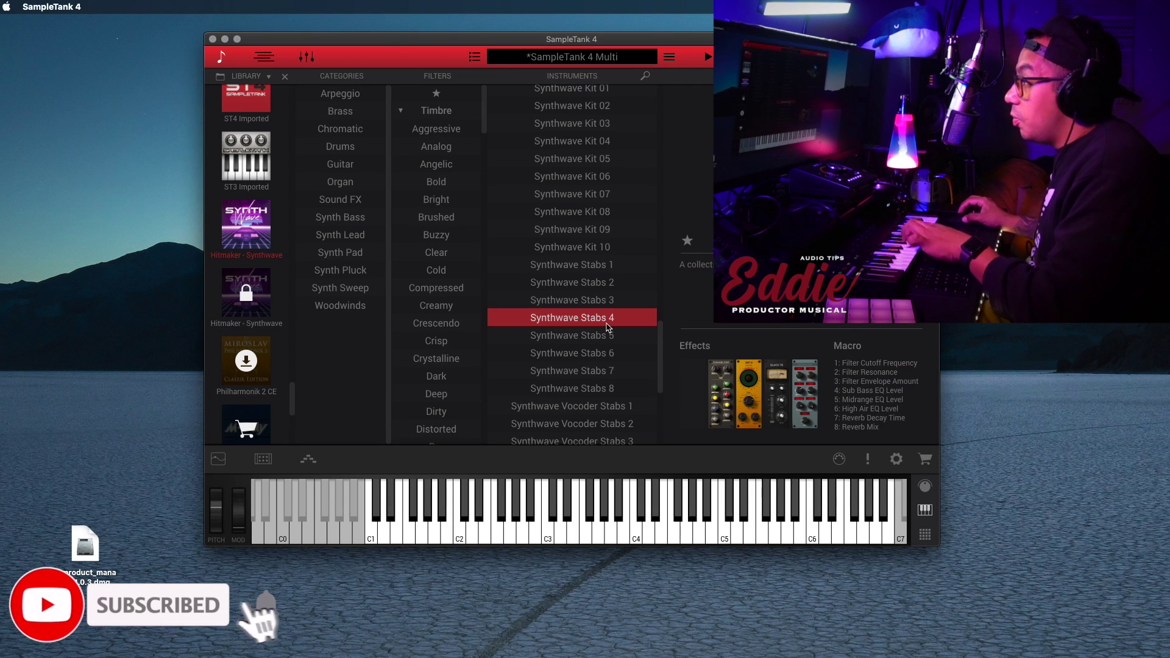
{"action": "left_click", "coordinate": [591, 354]}
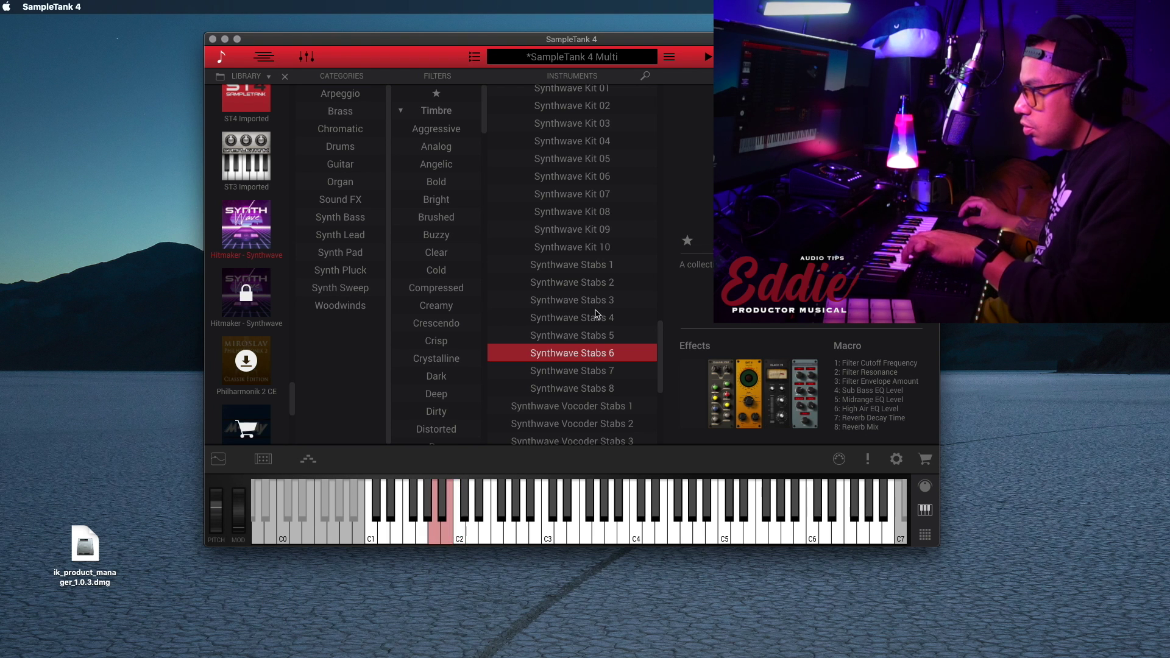
{"action": "left_click", "coordinate": [587, 410]}
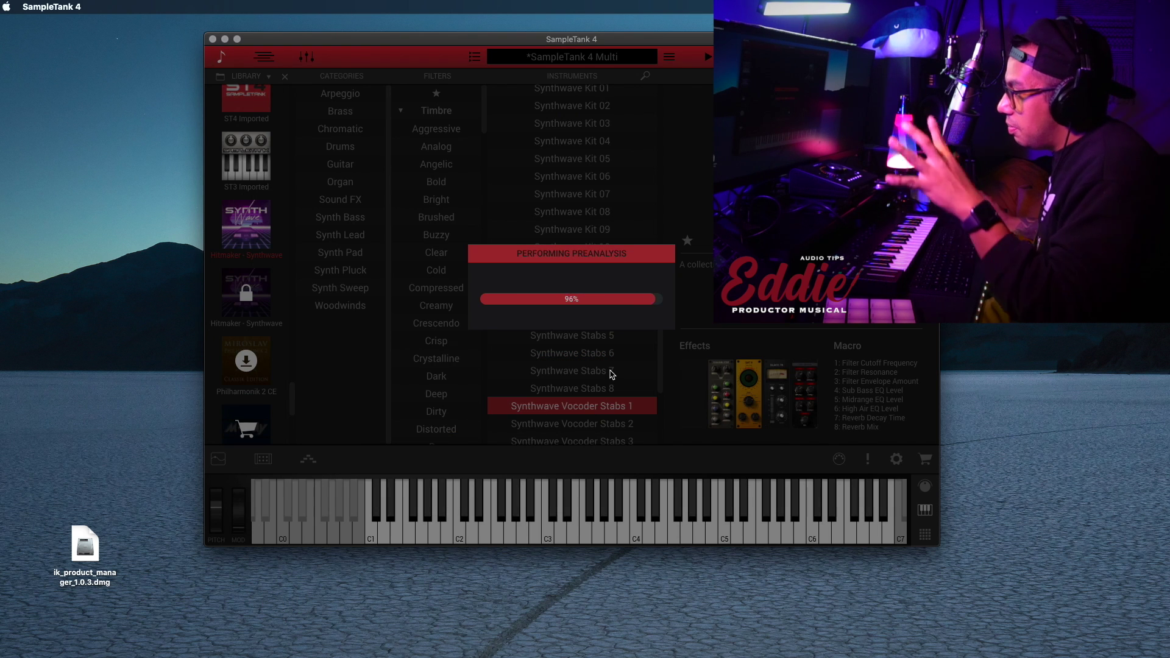
{"action": "scroll", "coordinate": [613, 374], "scroll_direction": "down", "scroll_amount": 5}
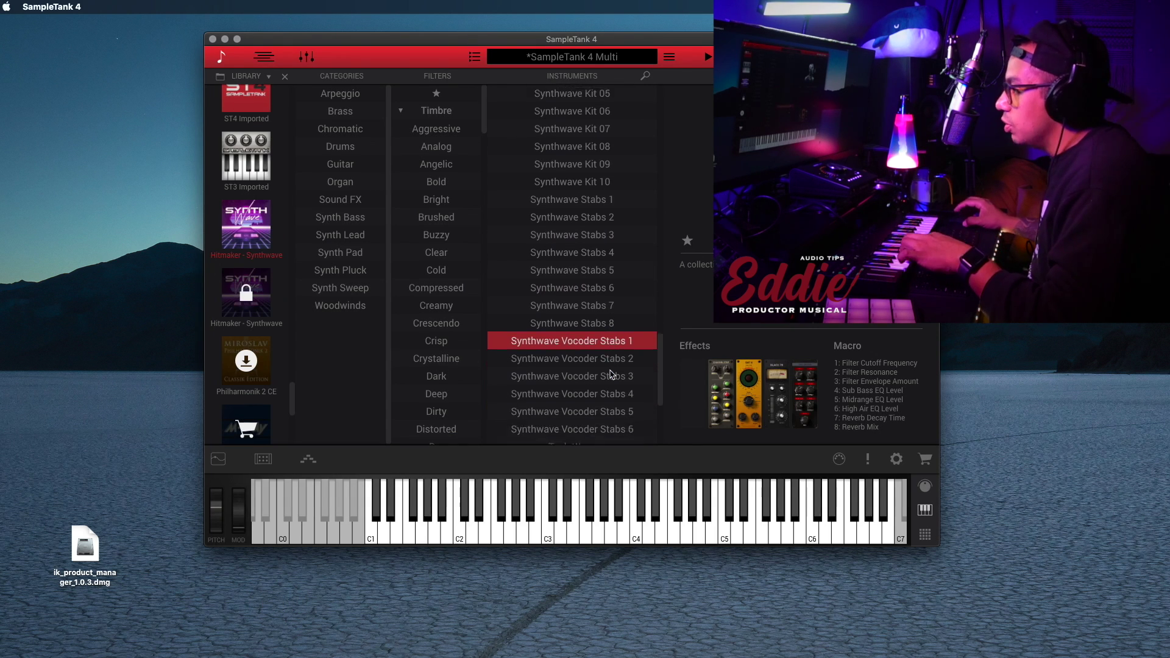
{"action": "left_click", "coordinate": [605, 328]}
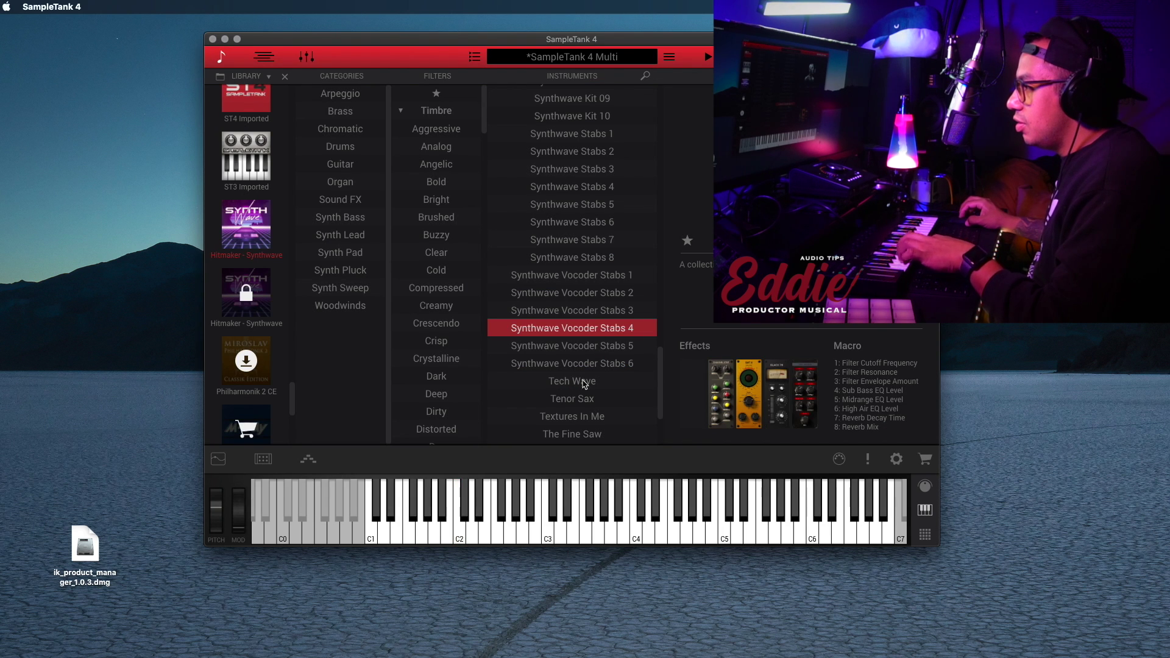
Step: Audition the instruments Tech Wave, Tenor Sax, Textures In Me and Vintage Jam
{"action": "left_click", "coordinate": [583, 388]}
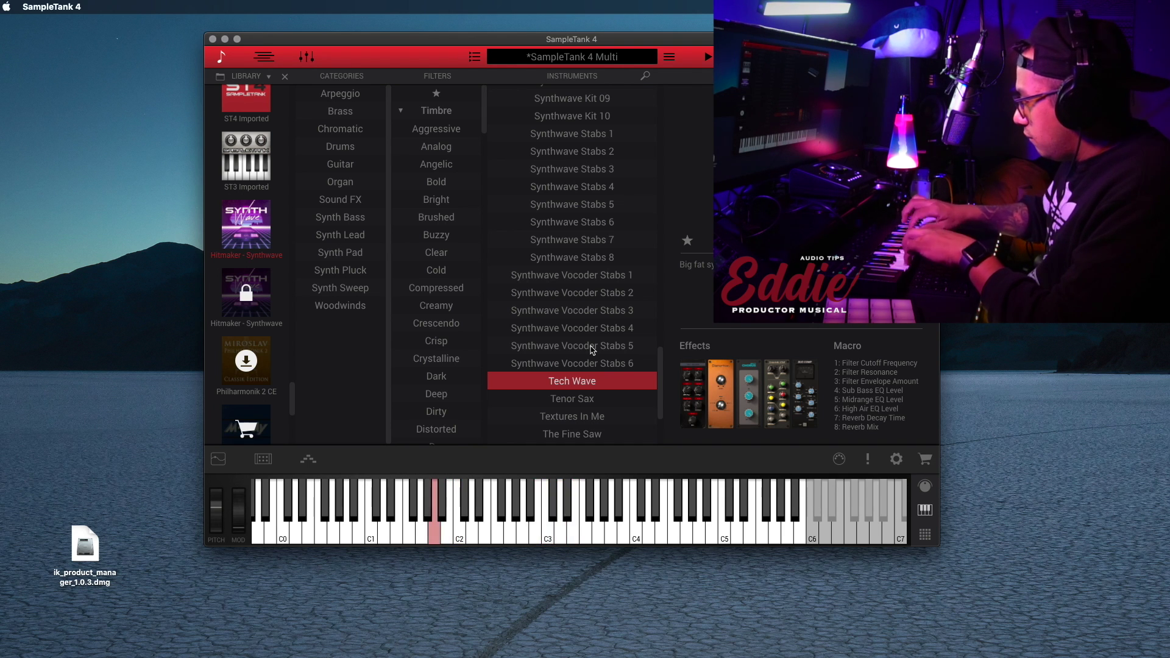
{"action": "left_click", "coordinate": [590, 399]}
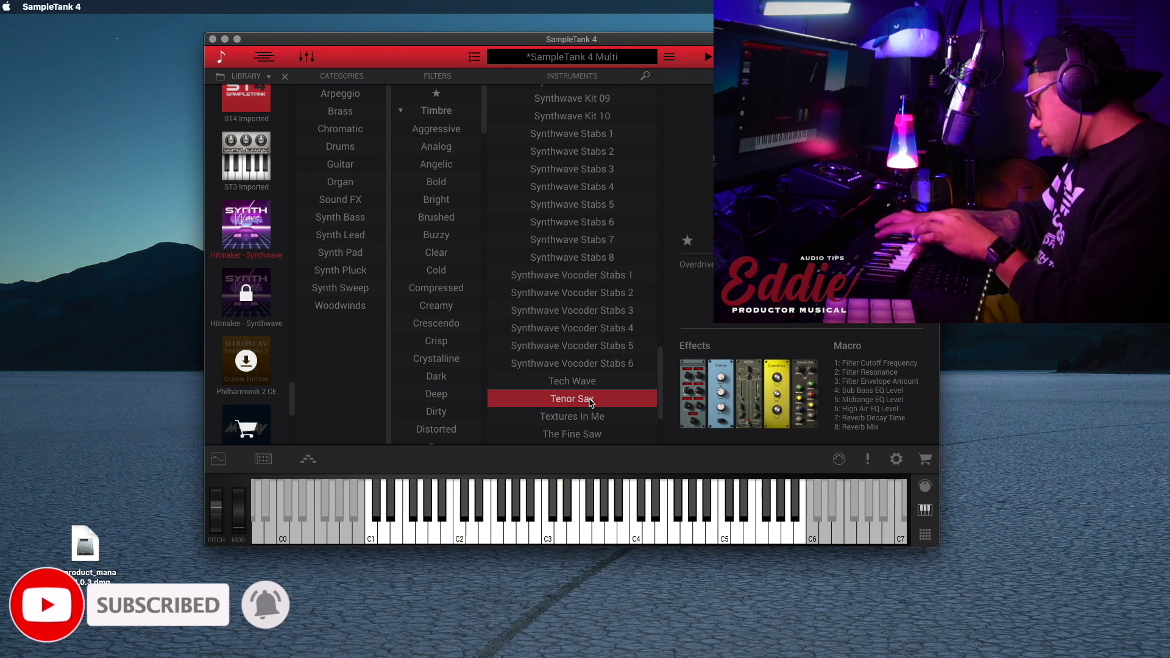
{"action": "left_click", "coordinate": [590, 414]}
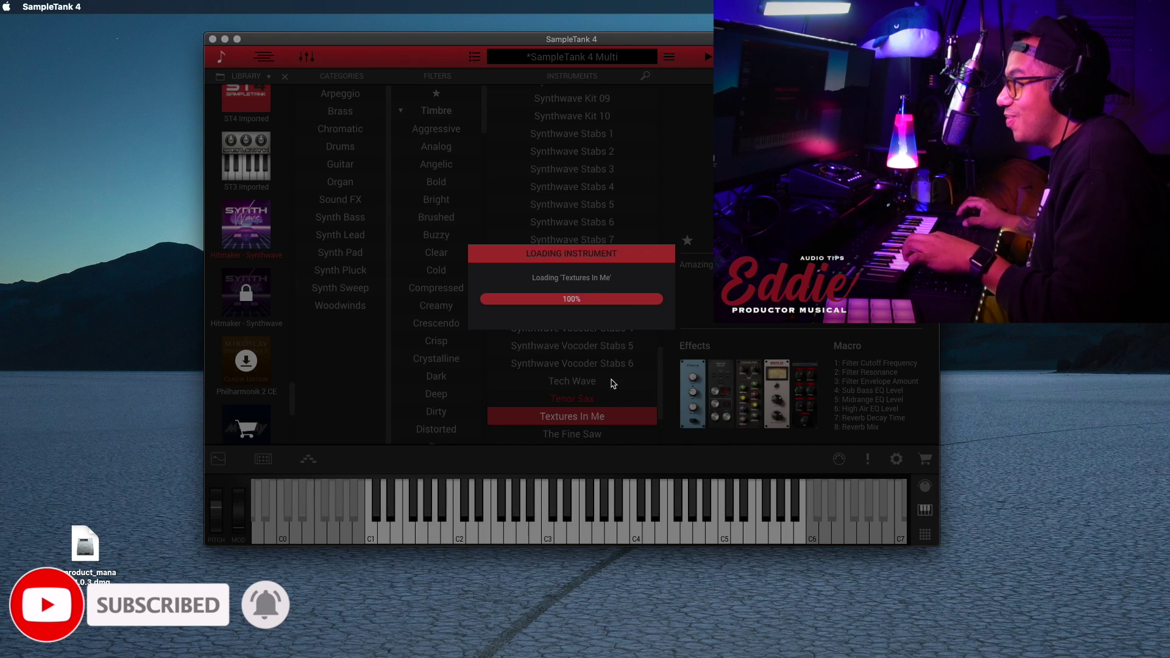
{"action": "scroll", "coordinate": [590, 391], "scroll_direction": "down", "scroll_amount": 3}
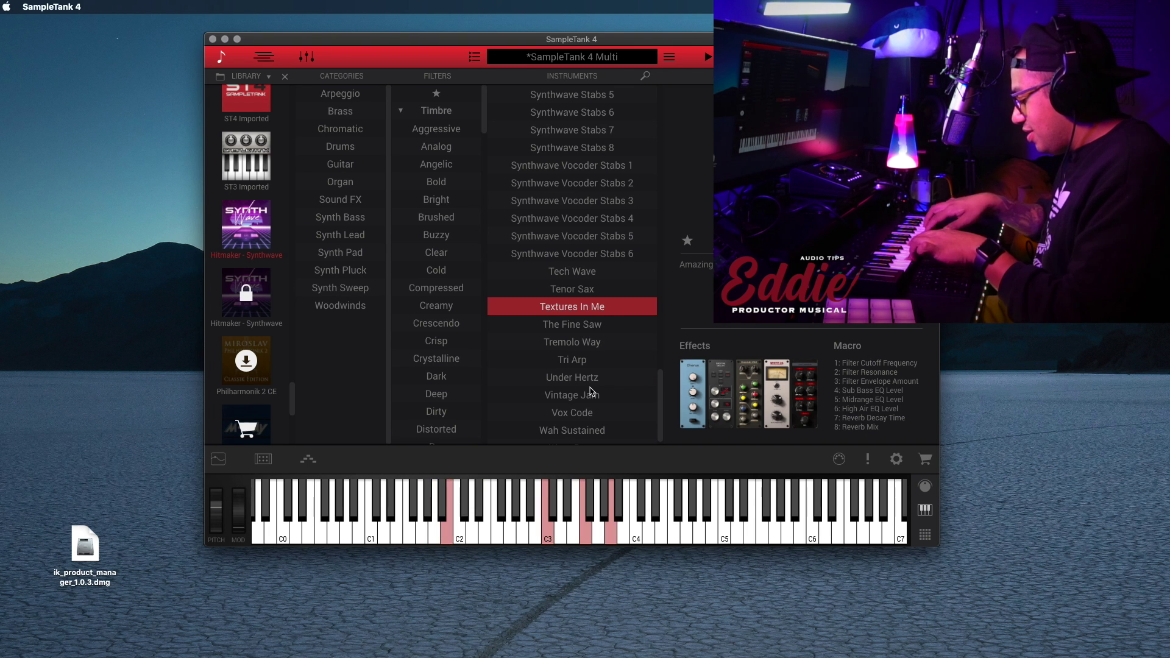
{"action": "left_click", "coordinate": [589, 395]}
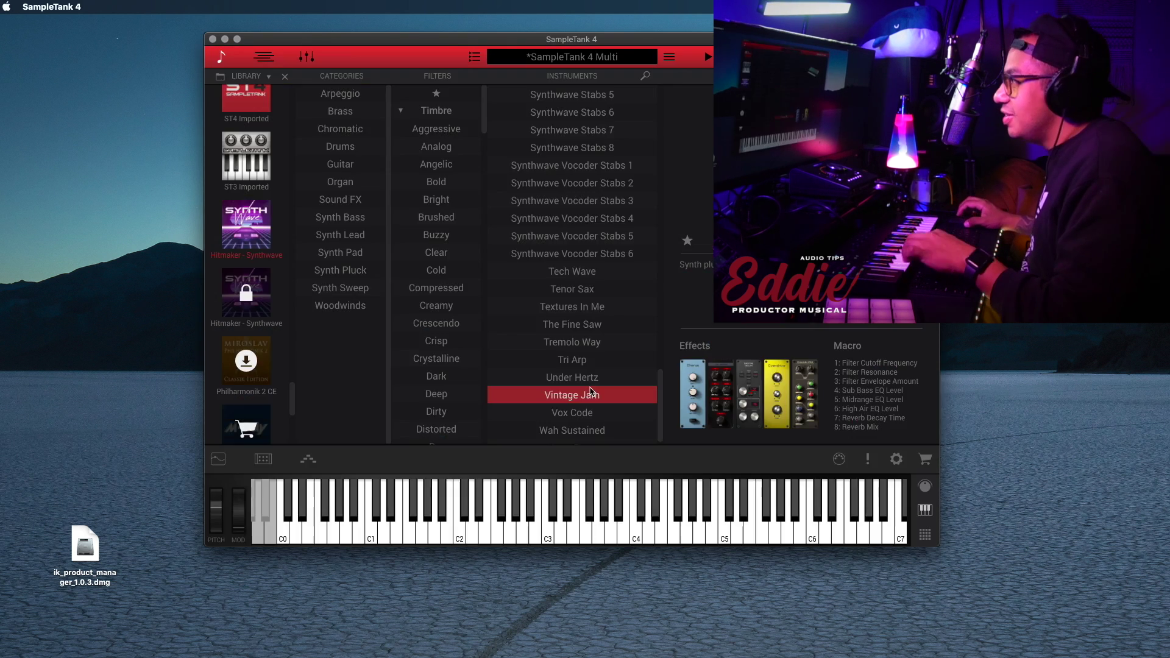
Step: Open the instrument editing view for the Warn Bass part
{"action": "left_click", "coordinate": [218, 460]}
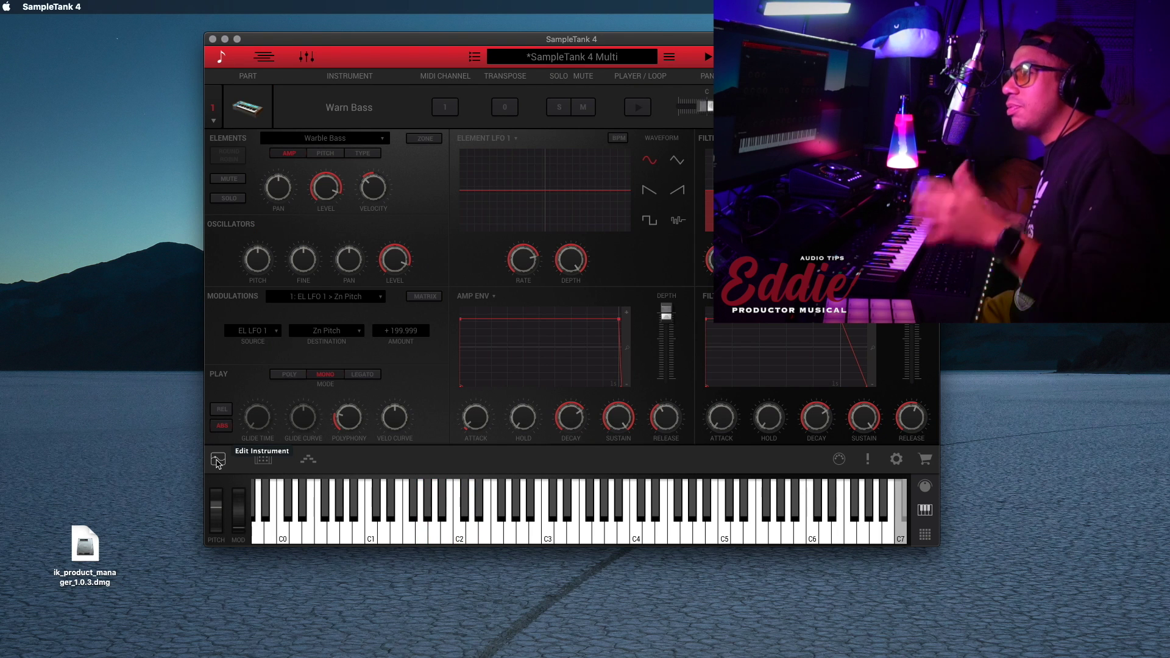